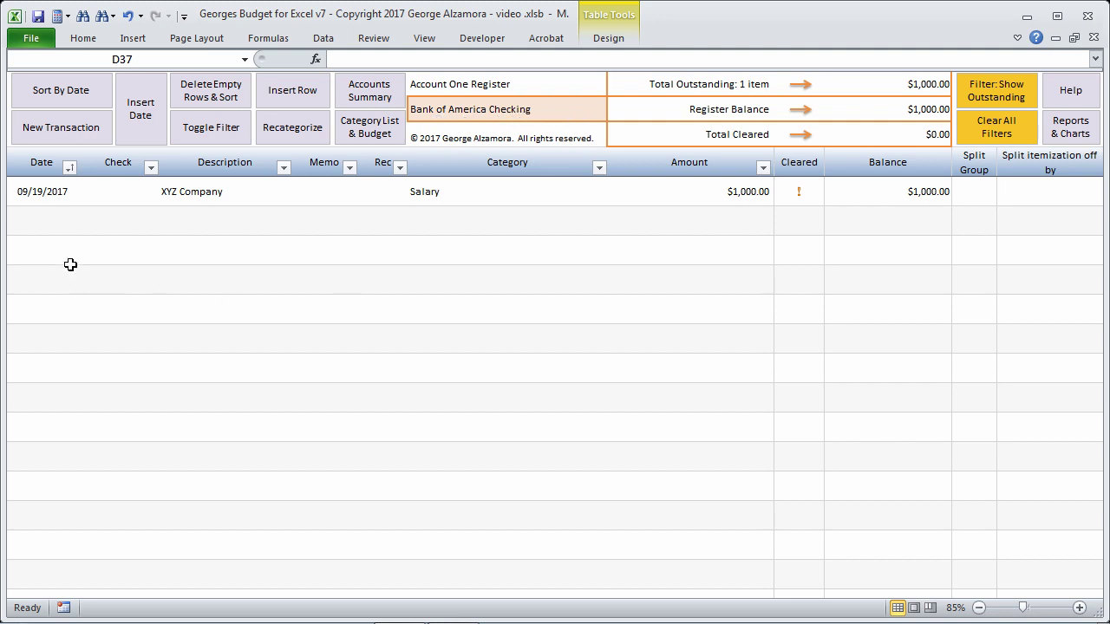
Examine the XYZ Company salary transaction's date, description, amount and available category choices
{"action": "left_click_drag", "start_coordinate": [34, 193], "coordinate": [572, 187]}
{"action": "left_click_drag", "start_coordinate": [701, 166], "coordinate": [755, 187]}
{"action": "left_click", "coordinate": [729, 189]}
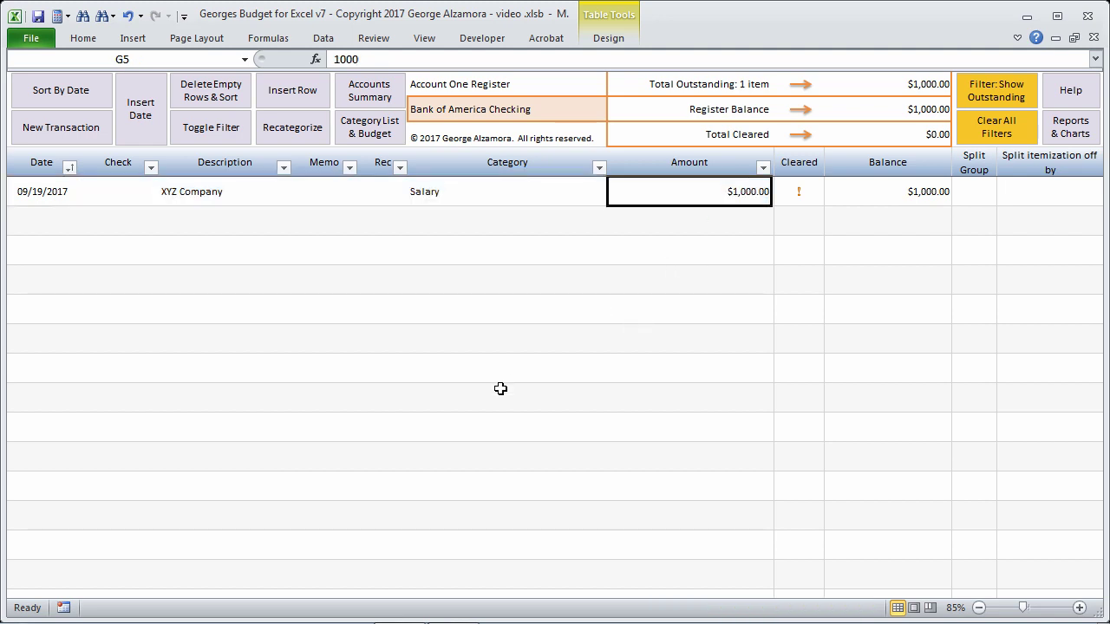
{"action": "left_click", "coordinate": [207, 199]}
{"action": "left_click", "coordinate": [479, 201]}
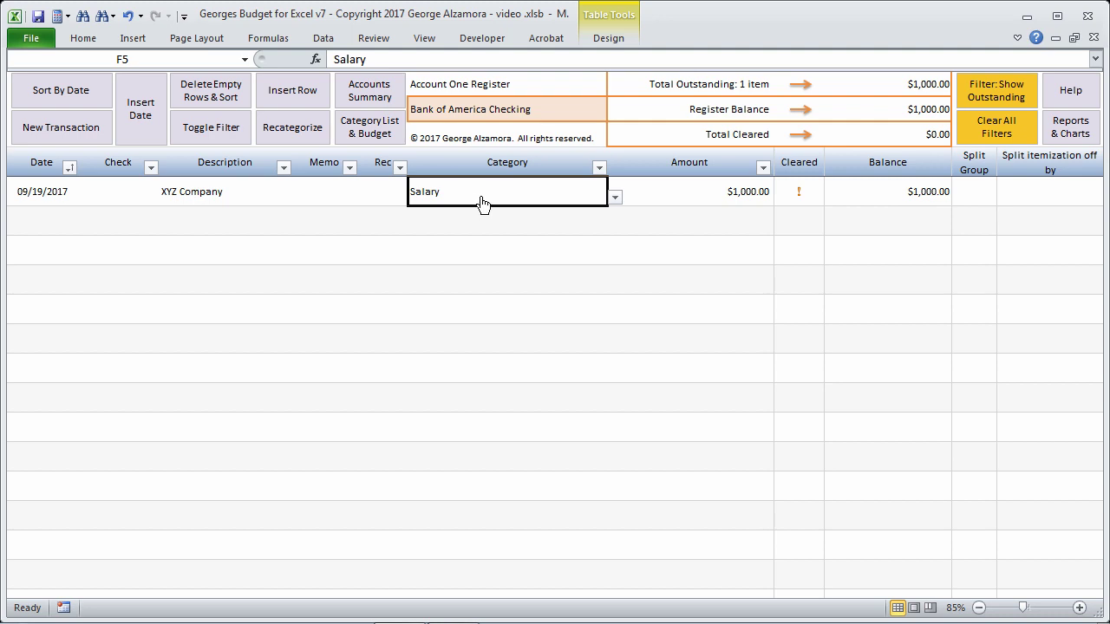
{"action": "left_click", "coordinate": [615, 198]}
{"action": "left_click", "coordinate": [619, 215]}
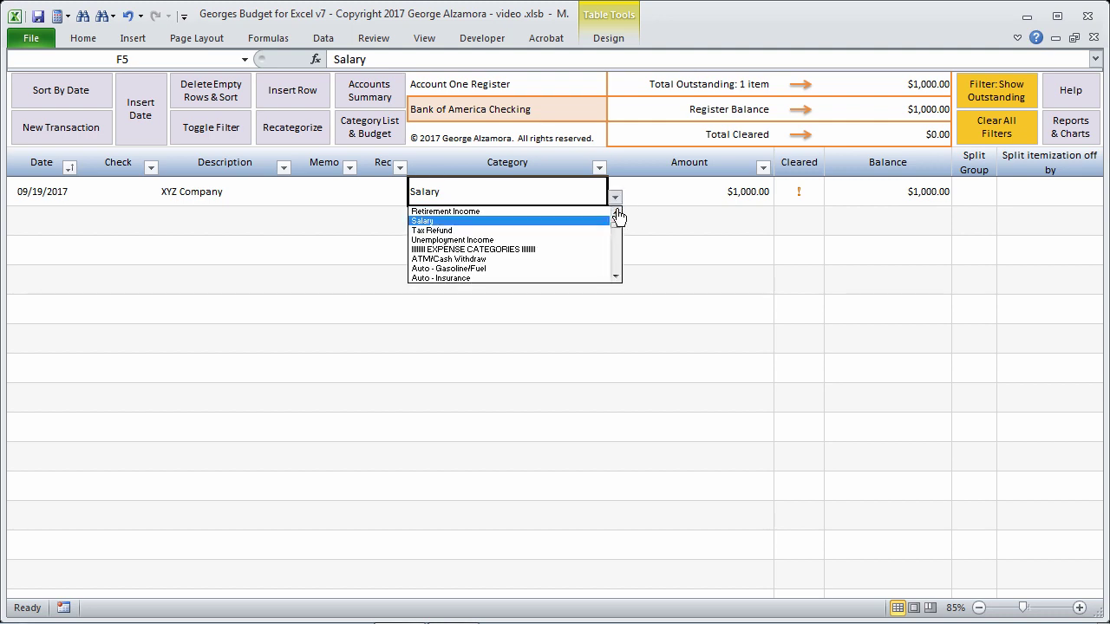
{"action": "left_click", "coordinate": [618, 215]}
{"action": "key", "text": "Escape"}
Start a transaction in the first empty register row with the date 9/19/2017 and the description Hess Station
{"action": "left_click", "coordinate": [50, 222]}
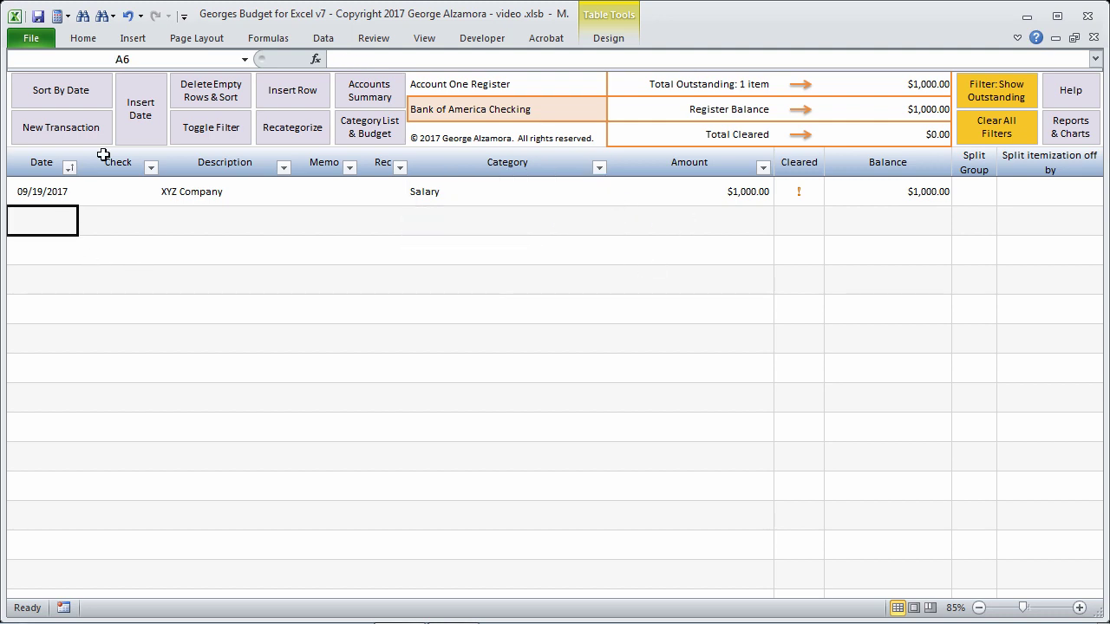
{"action": "left_click", "coordinate": [136, 133]}
{"action": "left_click", "coordinate": [512, 341]}
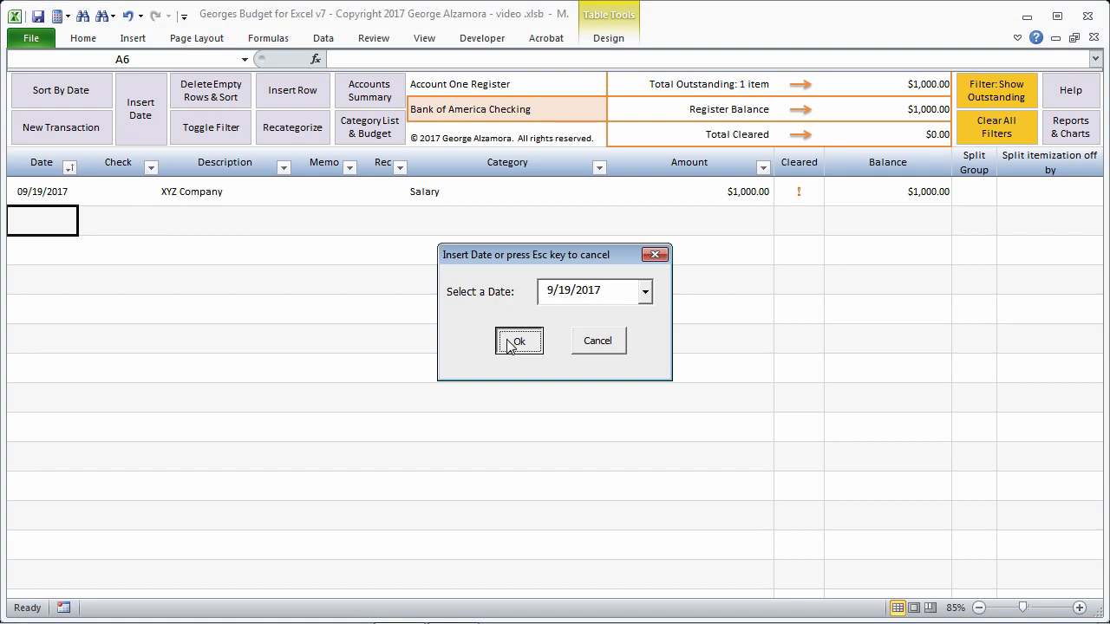
{"action": "left_click", "coordinate": [208, 214]}
{"action": "type", "text": "H"}
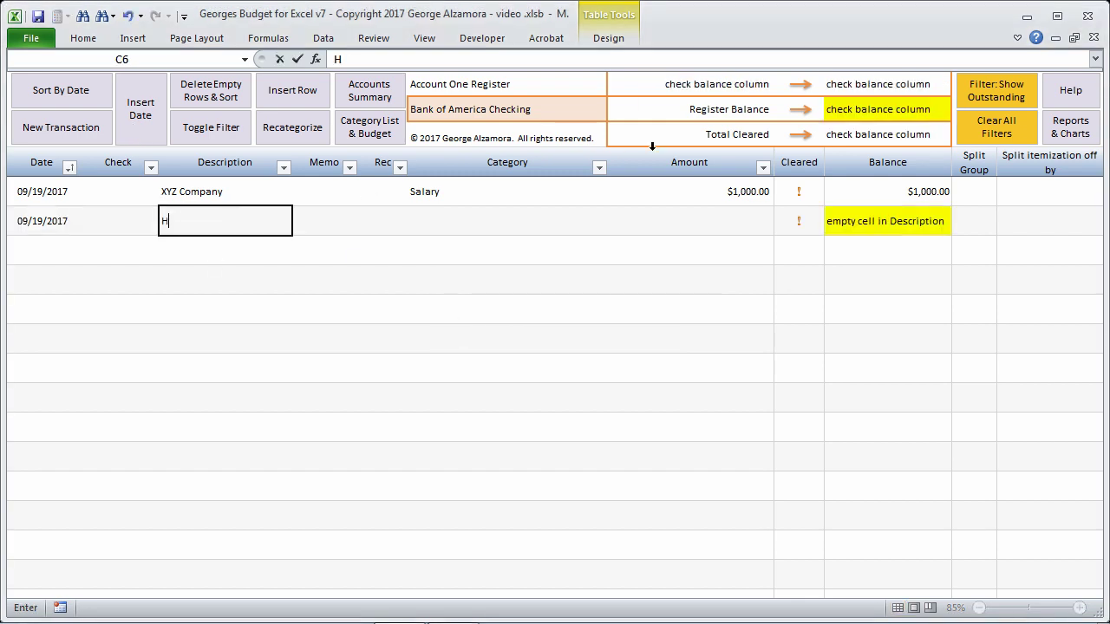
{"action": "type", "text": "ess Stat"}
Categorize the Hess Station transaction as Auto - Gasoline/Fuel and enter an amount of -100.00
{"action": "key", "text": "Tab"}
{"action": "key", "text": "Tab"}
{"action": "key", "text": "Tab"}
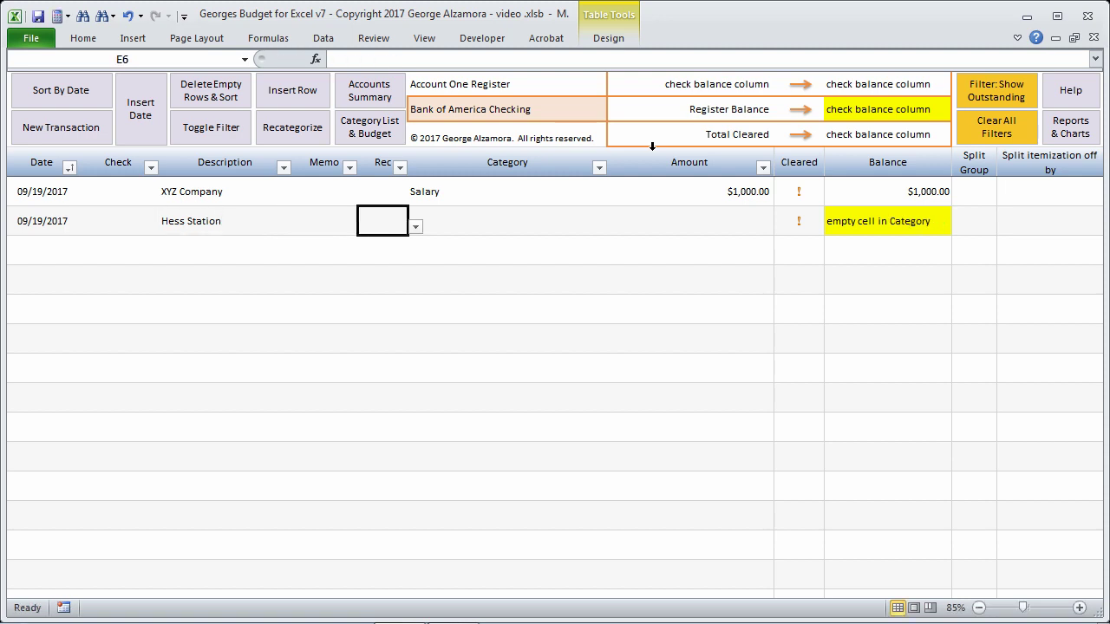
{"action": "left_click", "coordinate": [615, 228]}
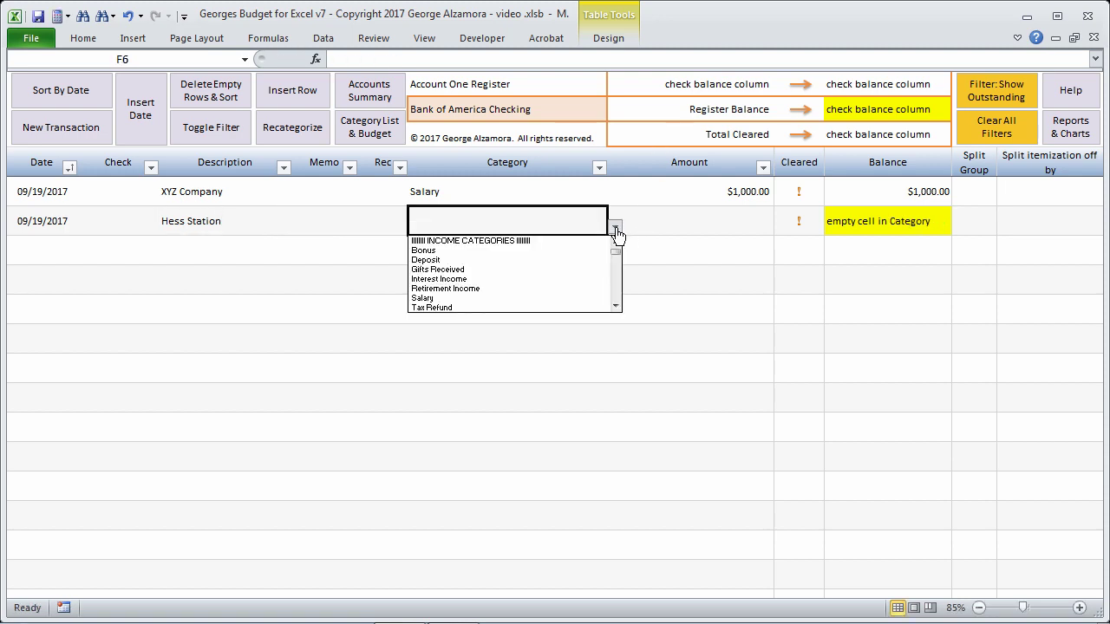
{"action": "scroll", "coordinate": [616, 310], "scroll_direction": "down", "scroll_amount": 5}
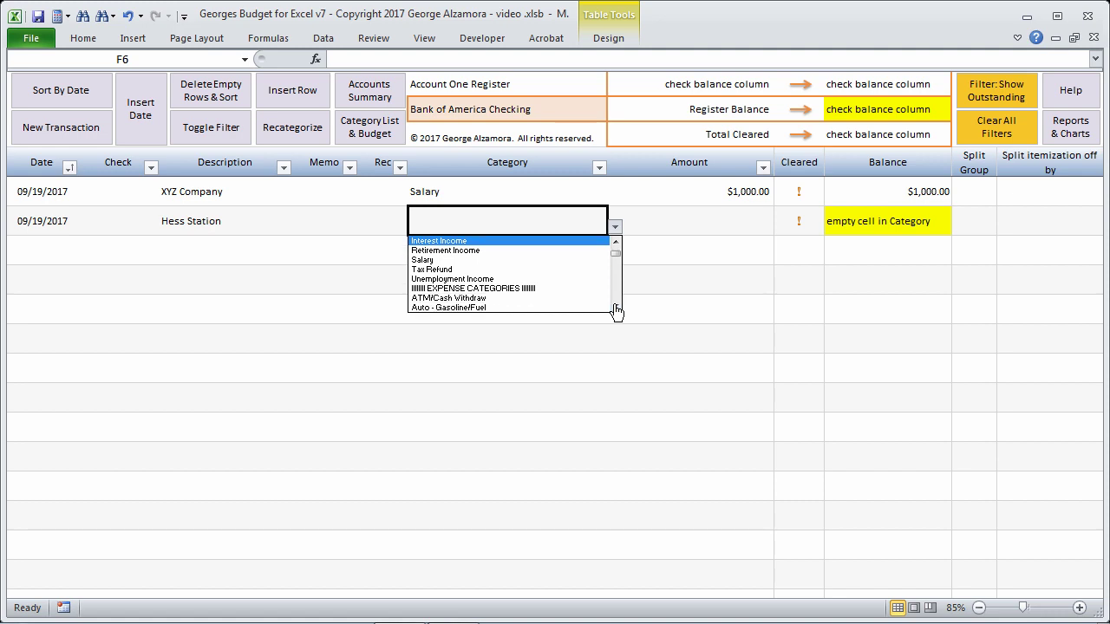
{"action": "left_click", "coordinate": [544, 298]}
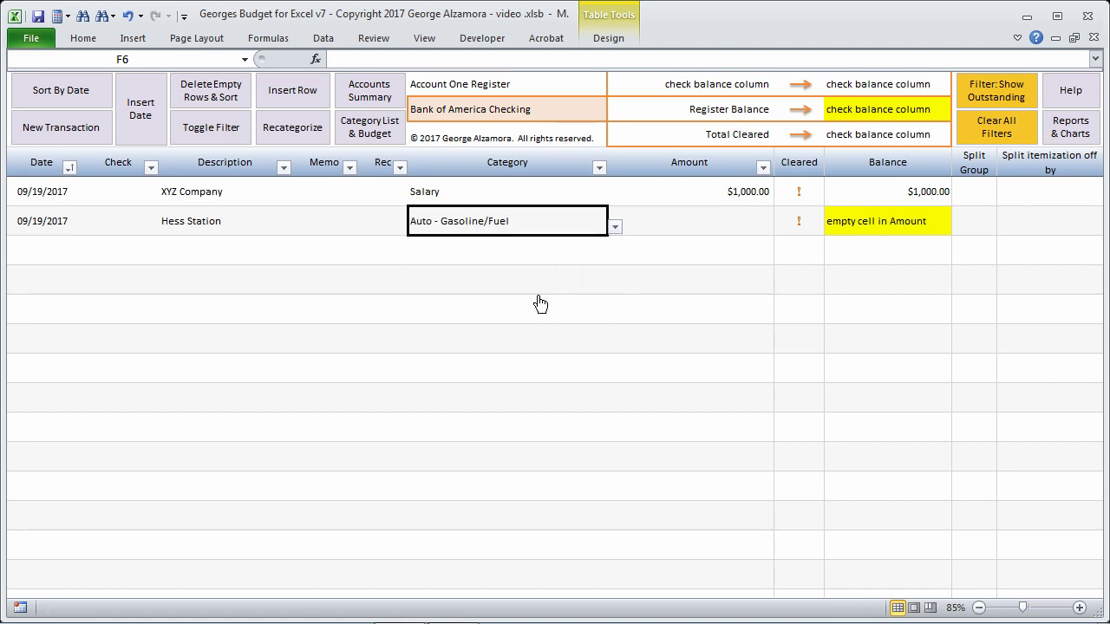
{"action": "key", "text": "Tab"}
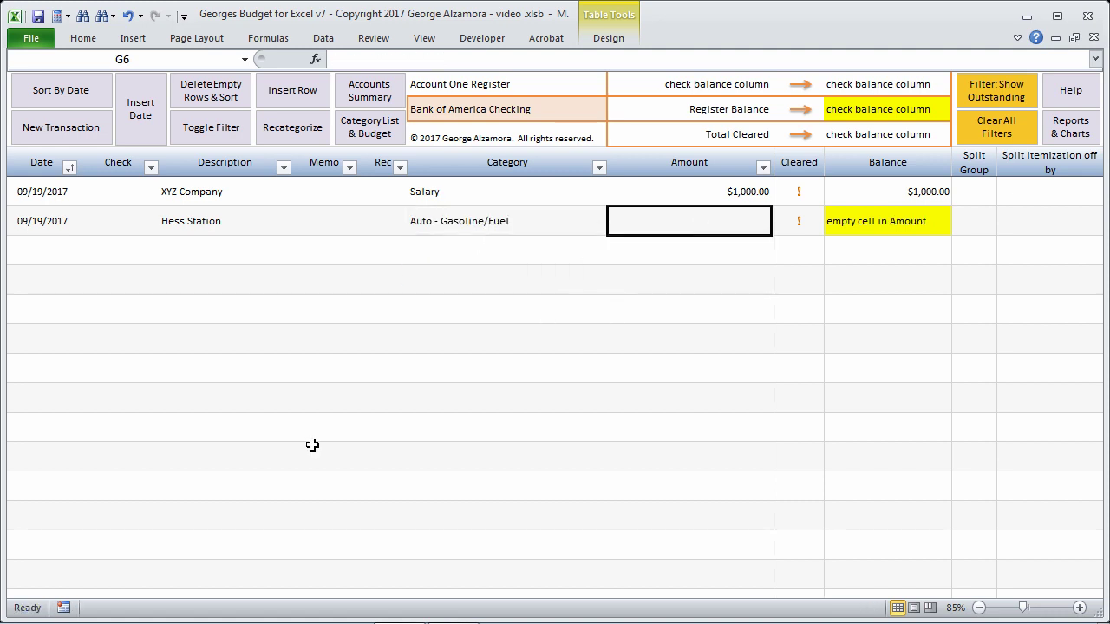
{"action": "type", "text": "-100"}
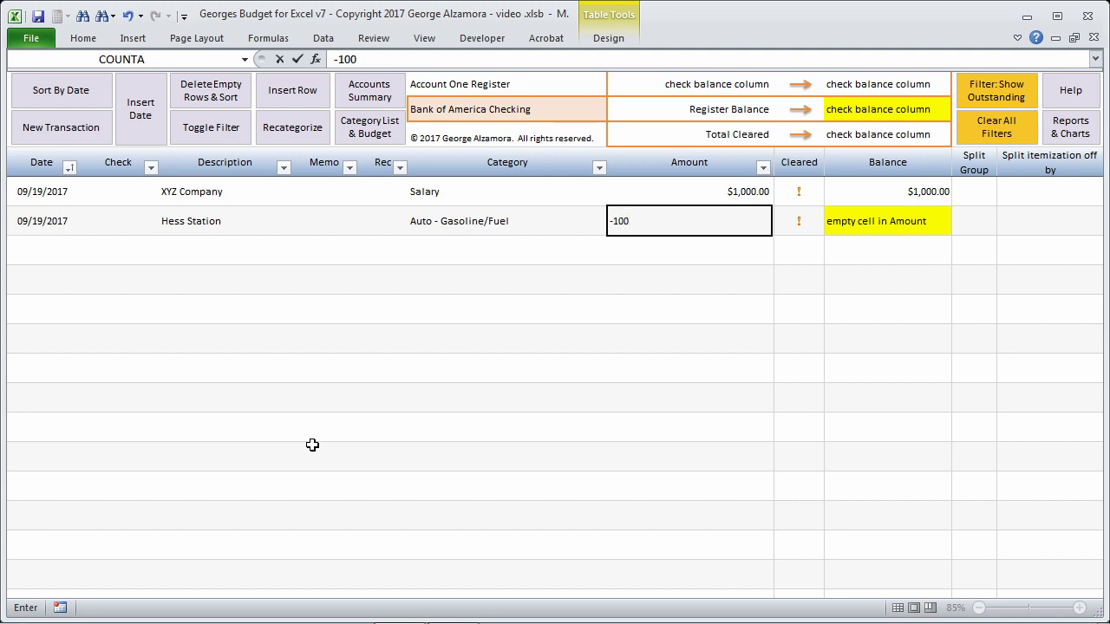
{"action": "type", "text": ".00"}
{"action": "key", "text": "Return"}
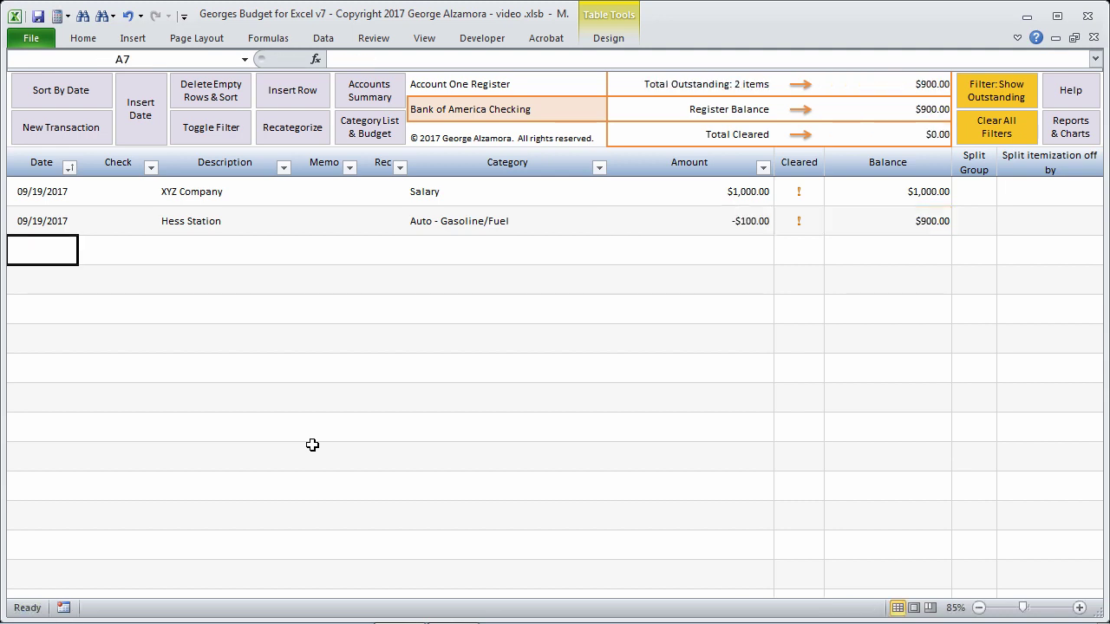
Start another transaction below Hess Station with the date 9/19/2017 and the description Walmart
{"action": "left_click", "coordinate": [153, 127]}
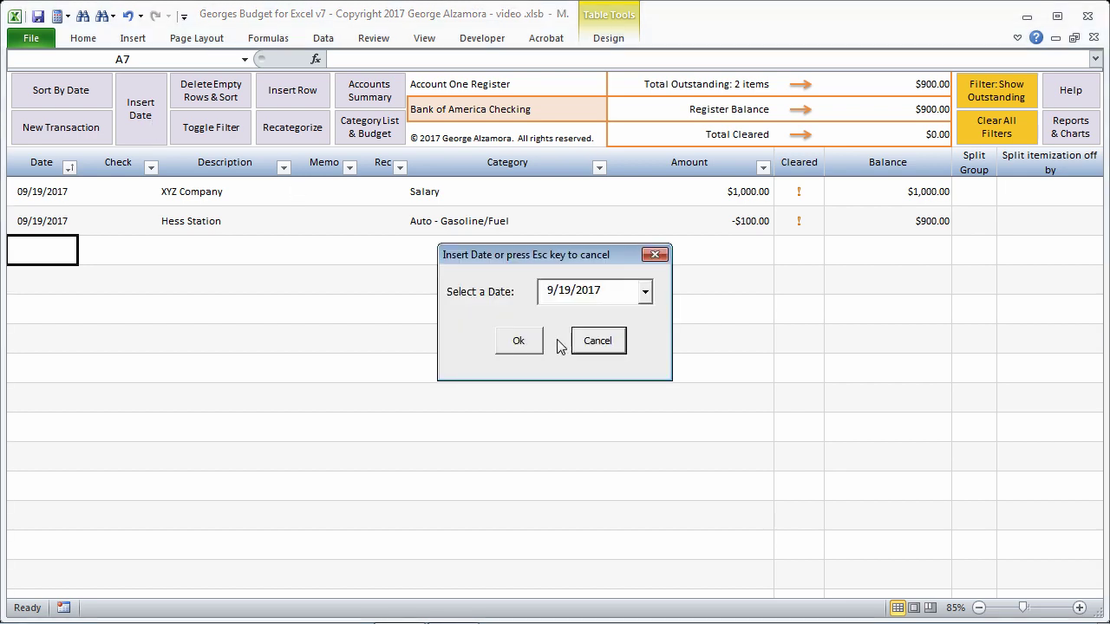
{"action": "left_click", "coordinate": [520, 342]}
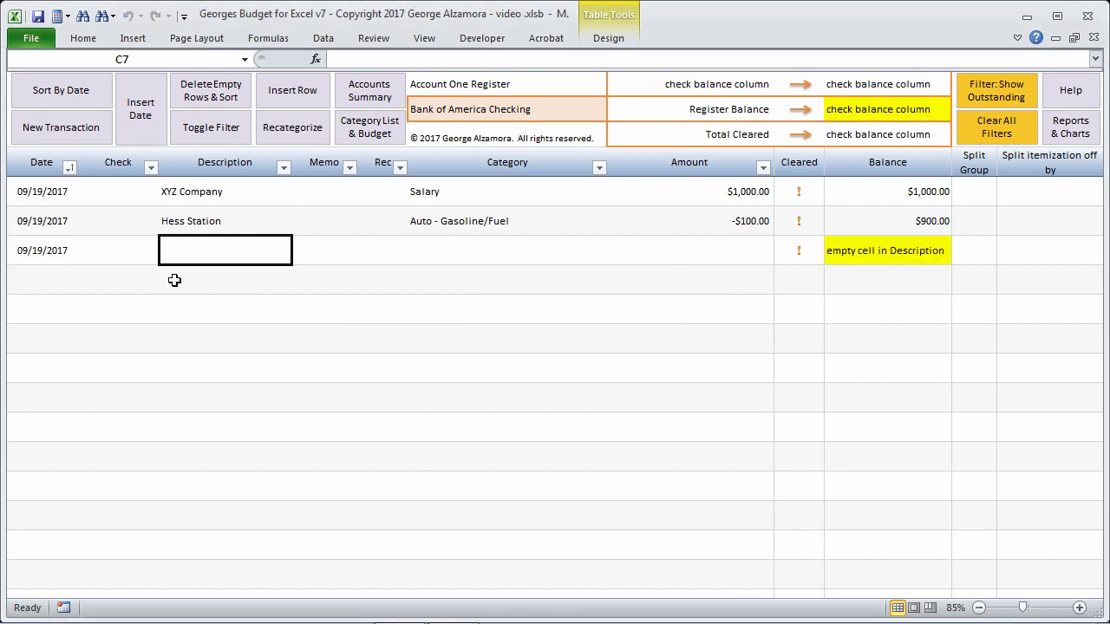
{"action": "type", "text": "Walmar"}
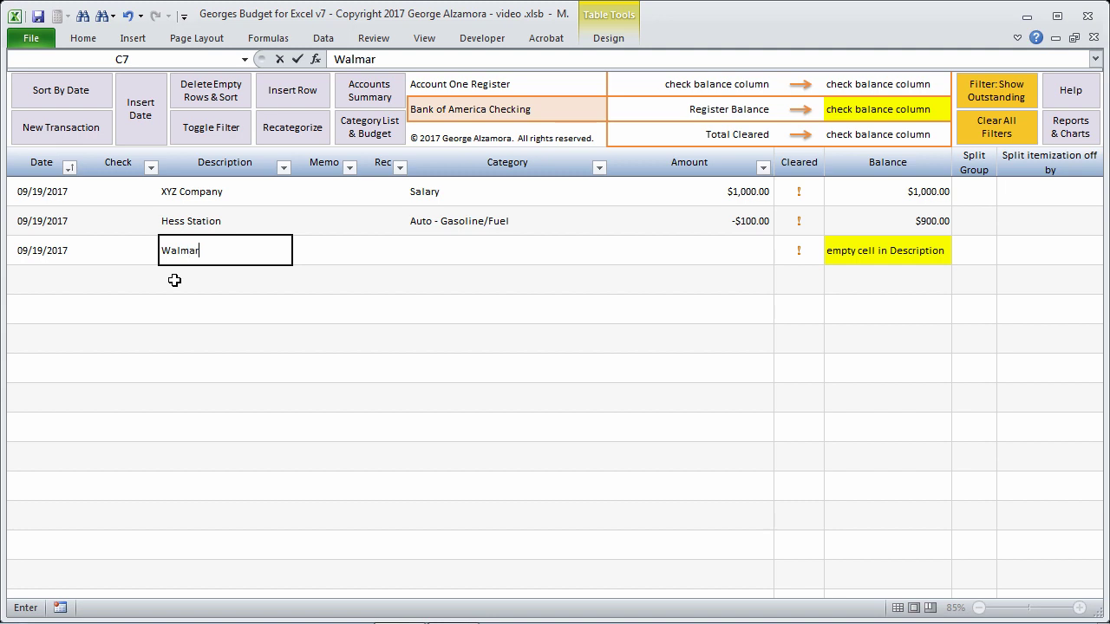
Assign the Split category to the Walmart transaction and enter its full amount of -200.00
{"action": "key", "text": "Tab"}
{"action": "key", "text": "Tab"}
{"action": "key", "text": "Tab"}
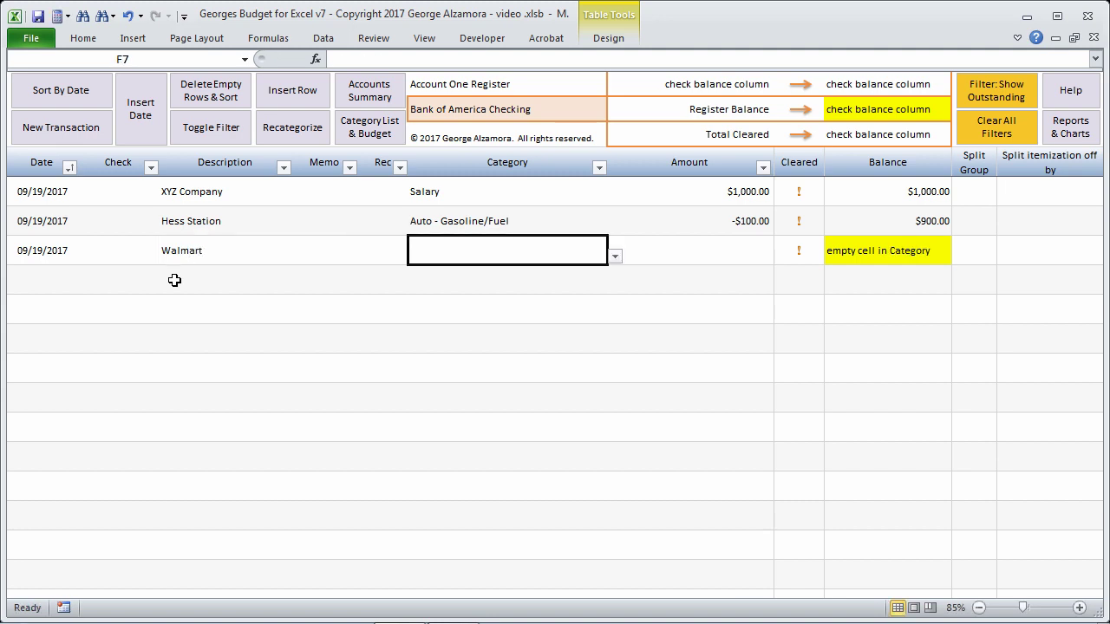
{"action": "left_click", "coordinate": [614, 259]}
{"action": "left_click_drag", "start_coordinate": [616, 290], "coordinate": [622, 342]}
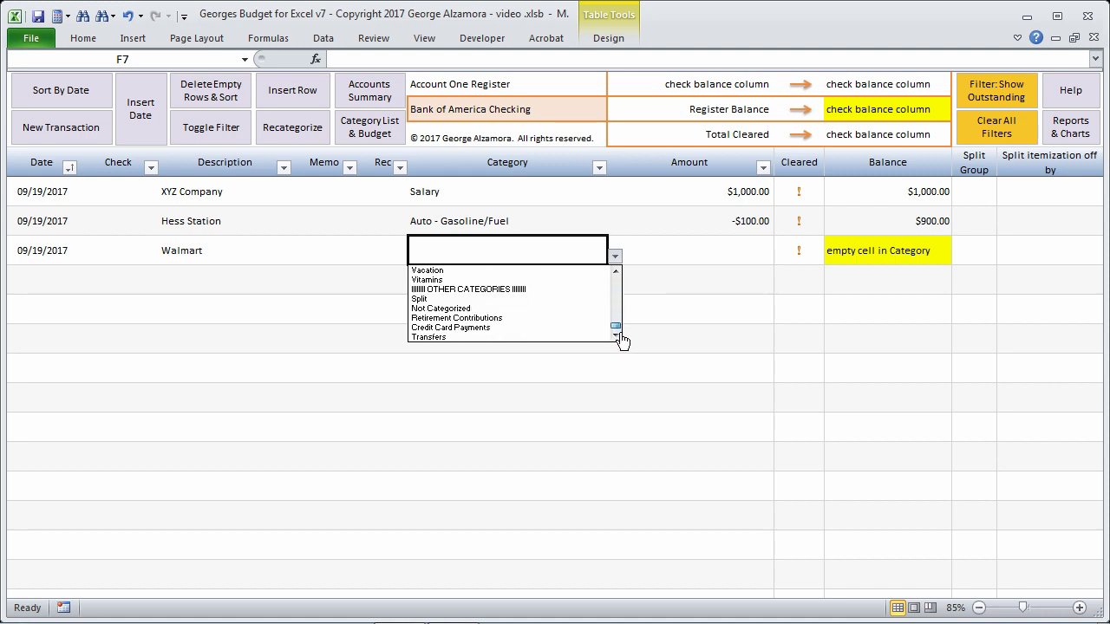
{"action": "left_click", "coordinate": [562, 299]}
{"action": "left_click", "coordinate": [696, 251]}
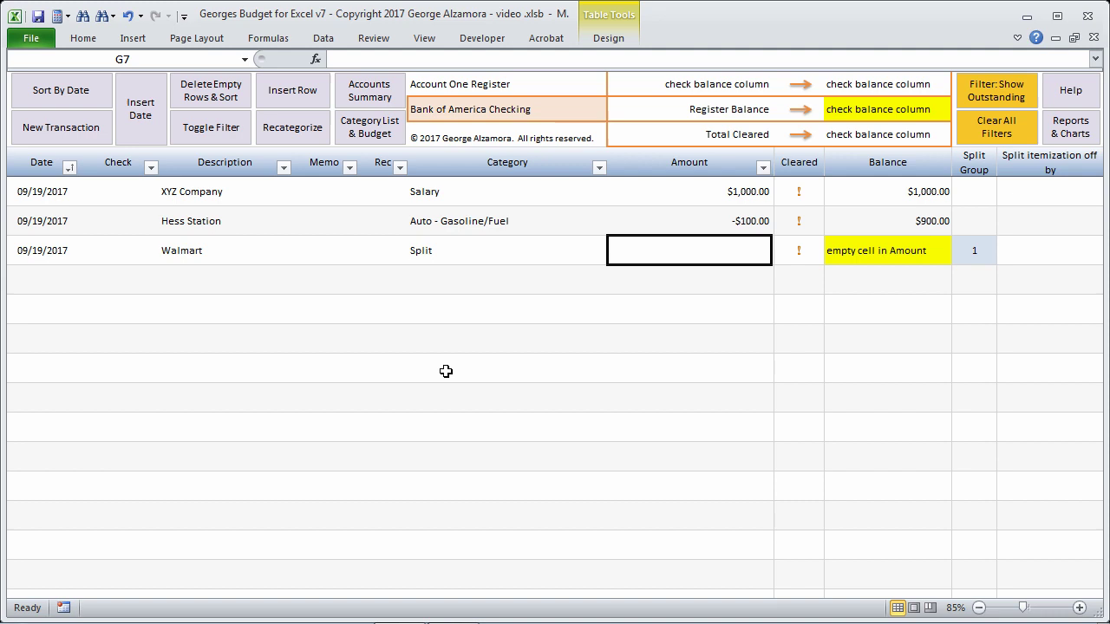
{"action": "type", "text": "-200.00"}
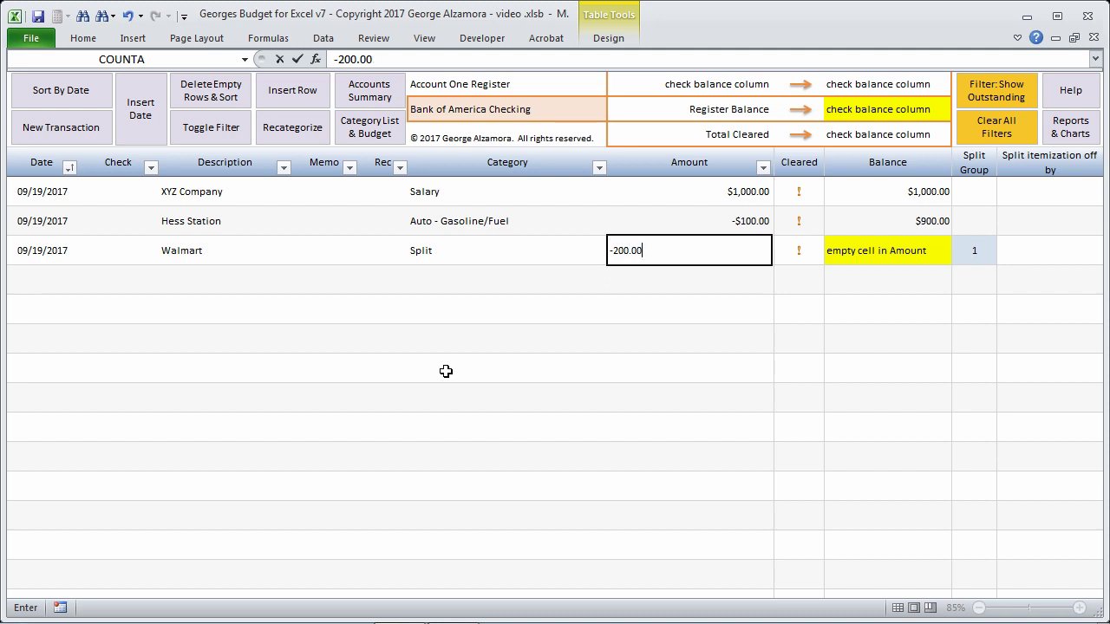
{"action": "key", "text": "Return"}
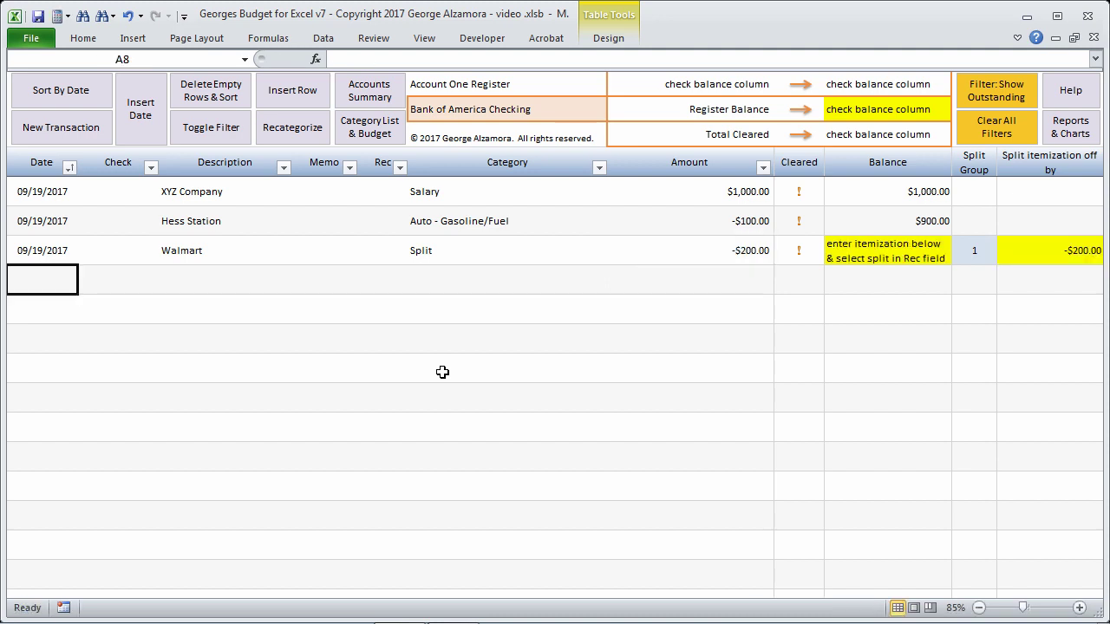
{"action": "left_click_drag", "start_coordinate": [55, 251], "coordinate": [746, 254]}
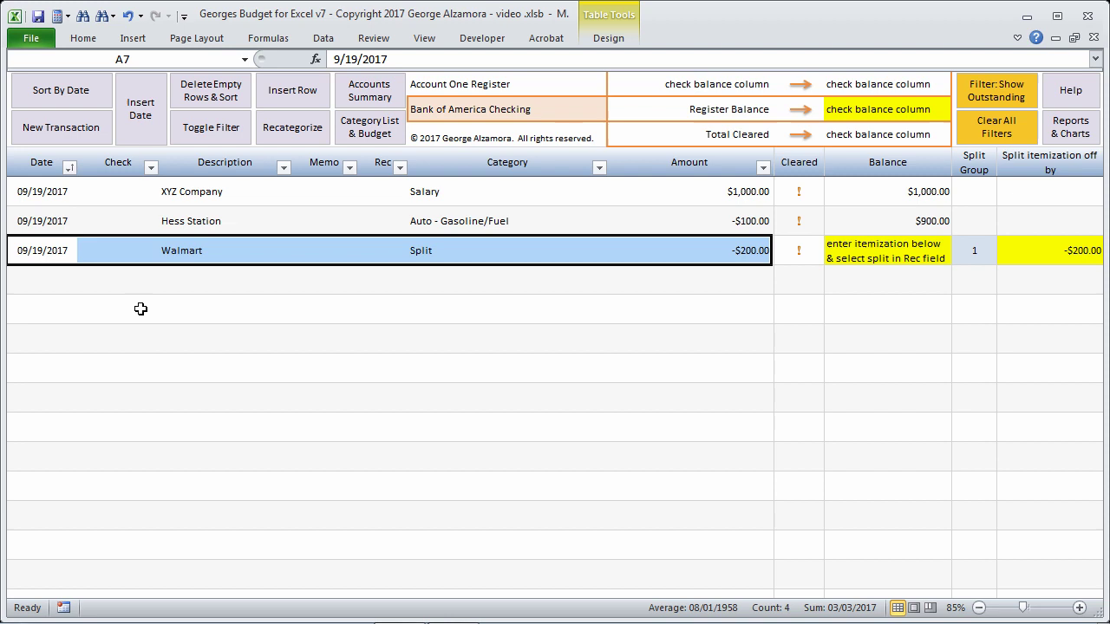
{"action": "left_click", "coordinate": [47, 281]}
{"action": "left_click", "coordinate": [471, 258]}
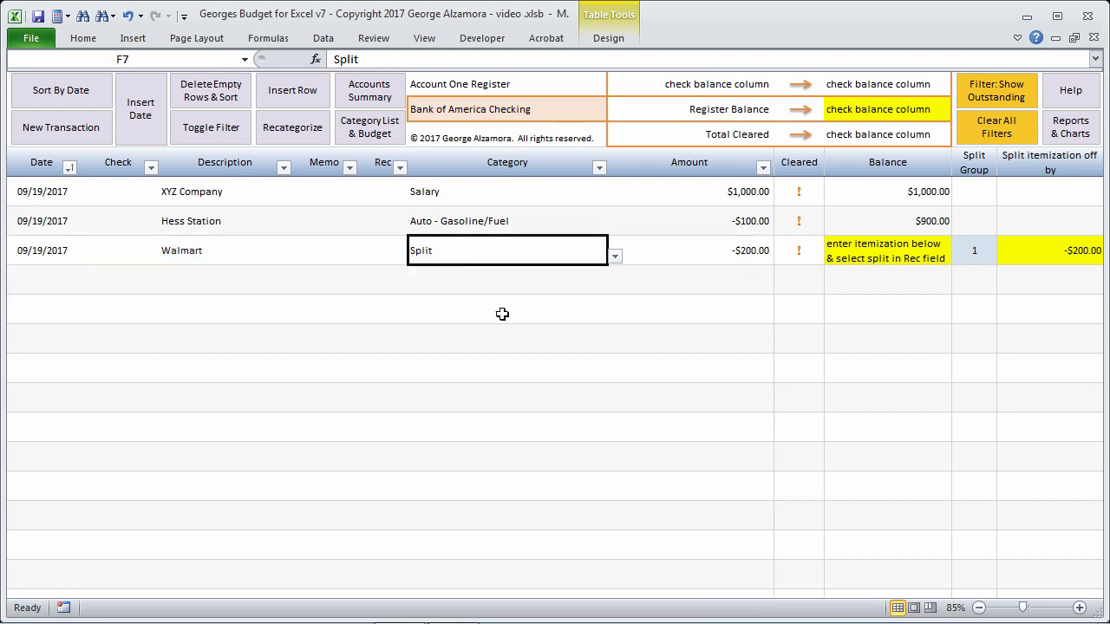
{"action": "left_click", "coordinate": [755, 255]}
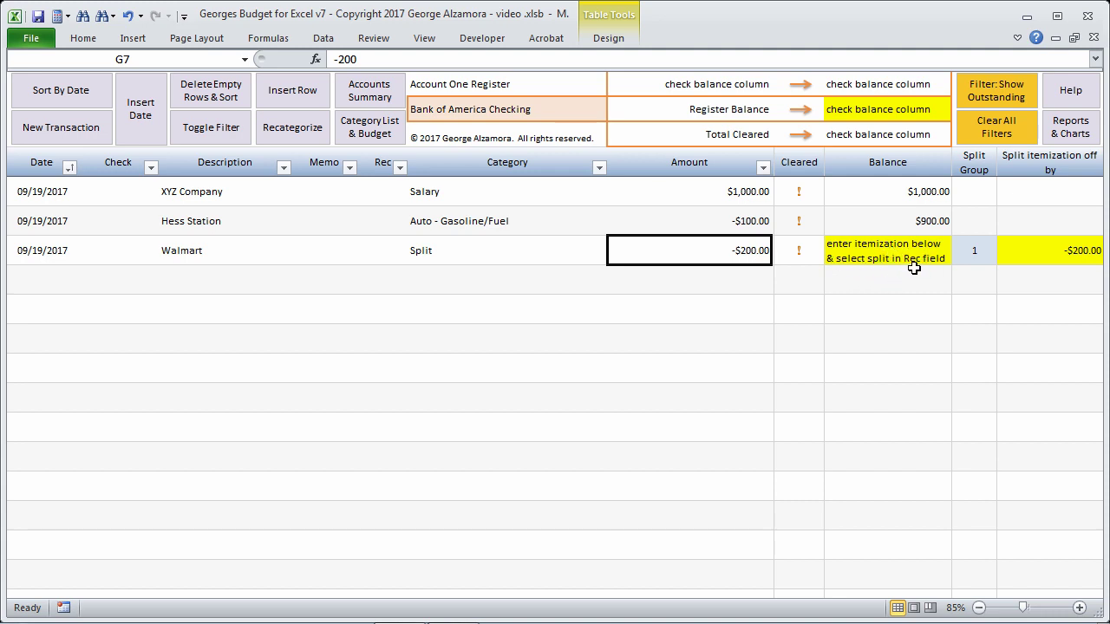
Add an itemization row below the Walmart split, dated 9/19/2017 with description Walmart, and mark its Rec field as Split
{"action": "left_click", "coordinate": [58, 278]}
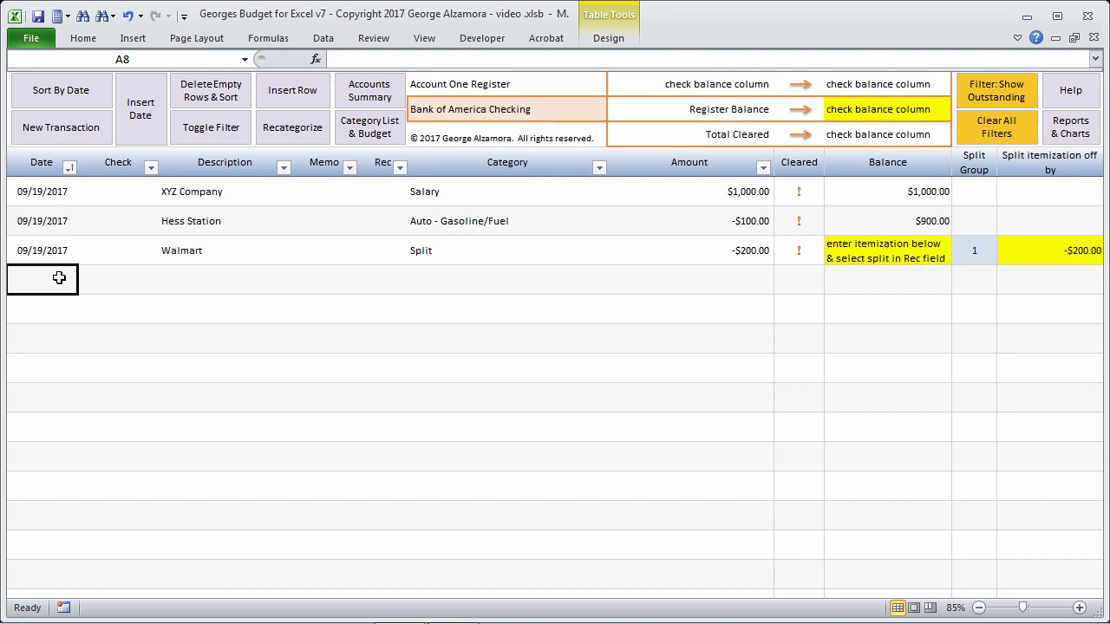
{"action": "left_click", "coordinate": [143, 135]}
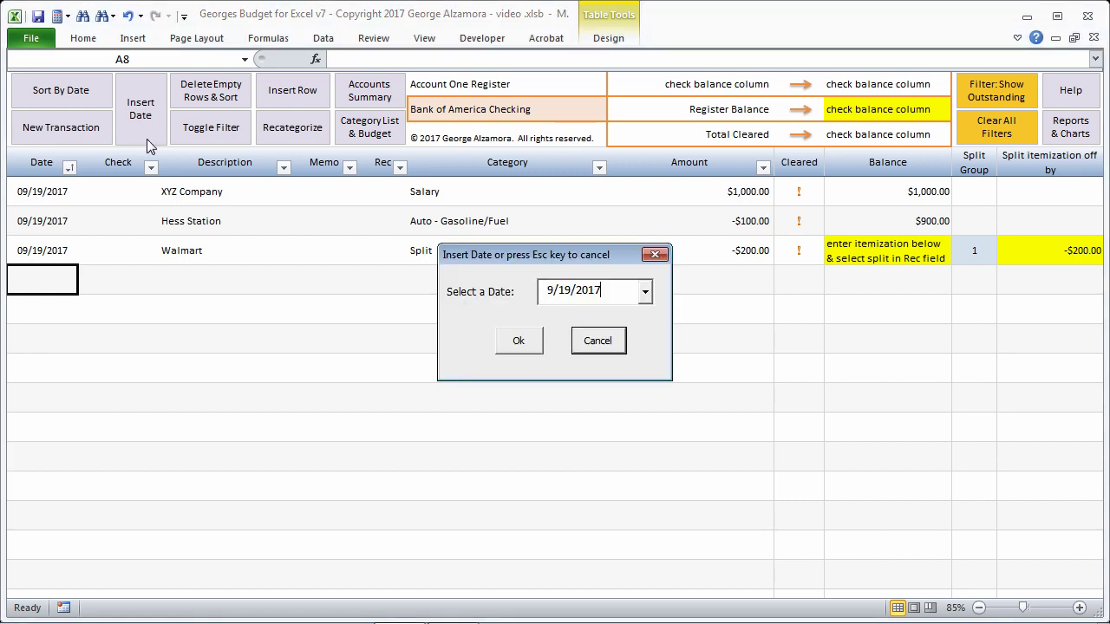
{"action": "left_click", "coordinate": [519, 343]}
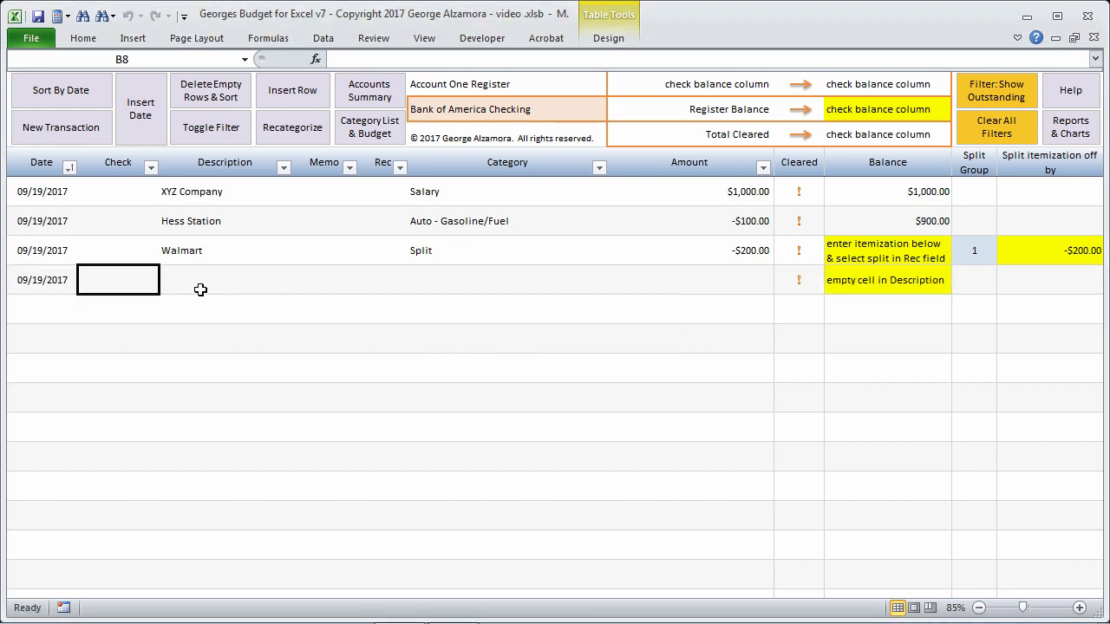
{"action": "left_click", "coordinate": [201, 286]}
{"action": "type", "text": "w"}
{"action": "key", "text": "Tab"}
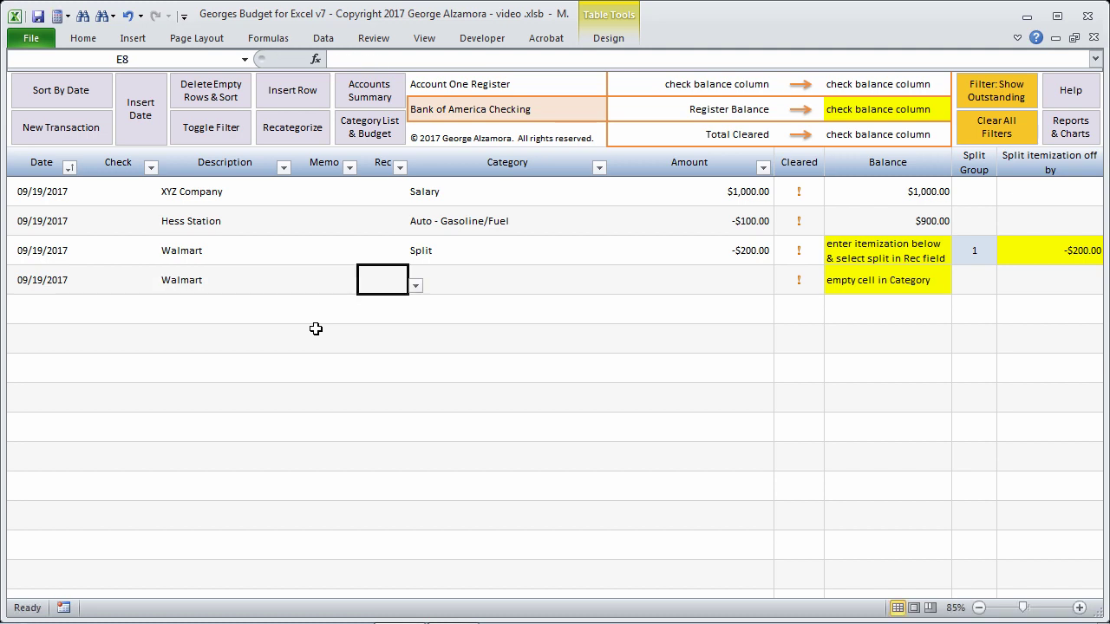
{"action": "left_click", "coordinate": [416, 289]}
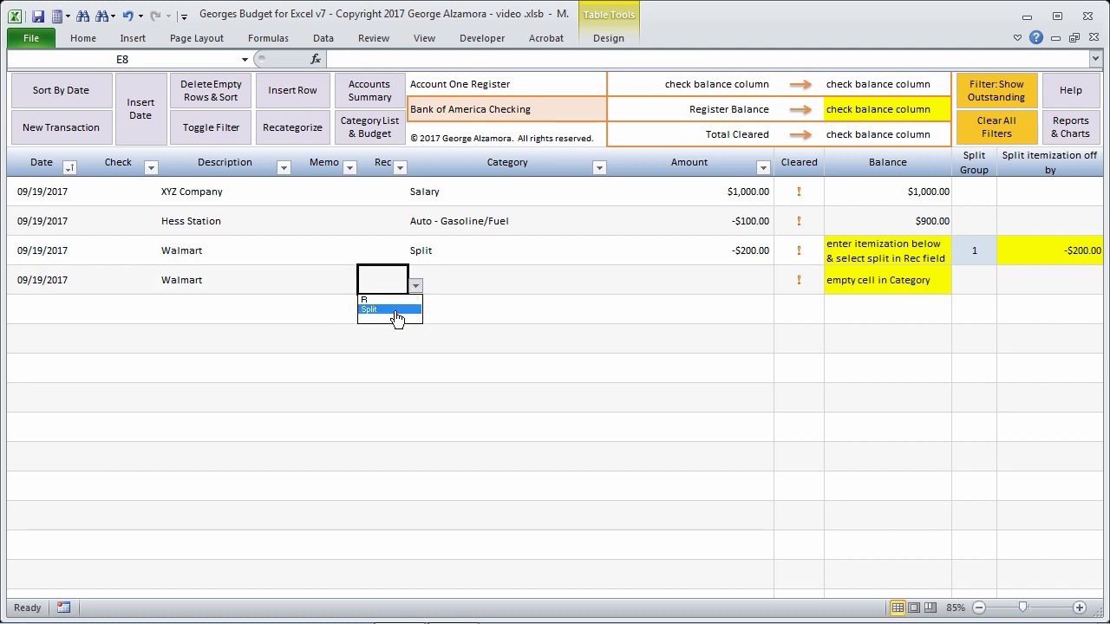
{"action": "left_click", "coordinate": [396, 317]}
Categorize the Walmart itemization row as Groceries and enter an amount of -150.00
{"action": "left_click", "coordinate": [513, 292]}
{"action": "left_click", "coordinate": [615, 286]}
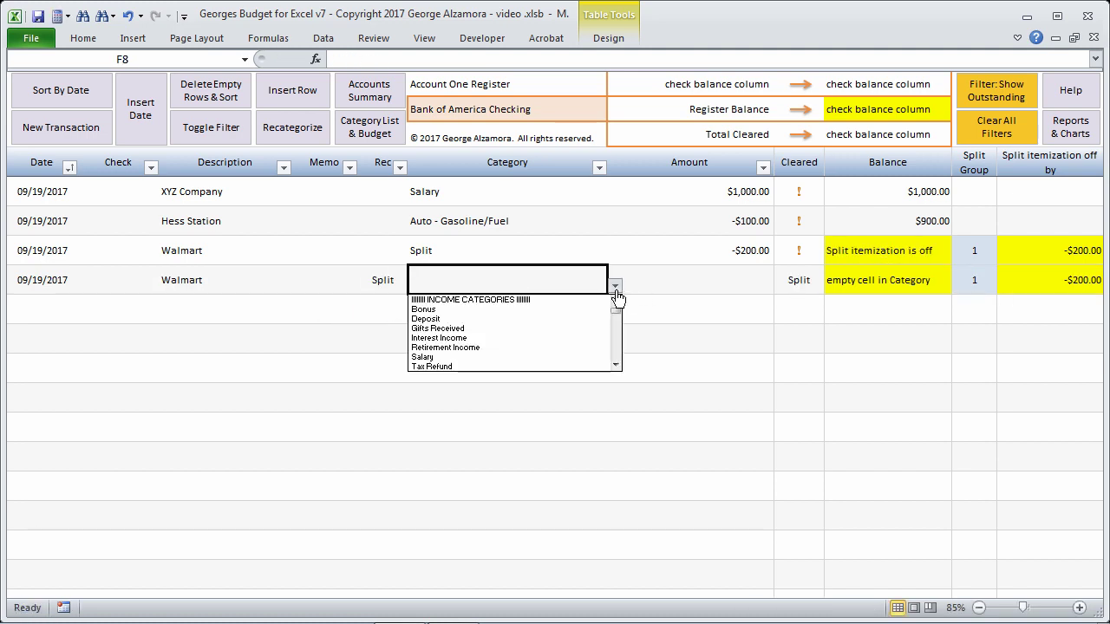
{"action": "left_click", "coordinate": [619, 347]}
{"action": "left_click", "coordinate": [618, 347]}
{"action": "left_click", "coordinate": [618, 347]}
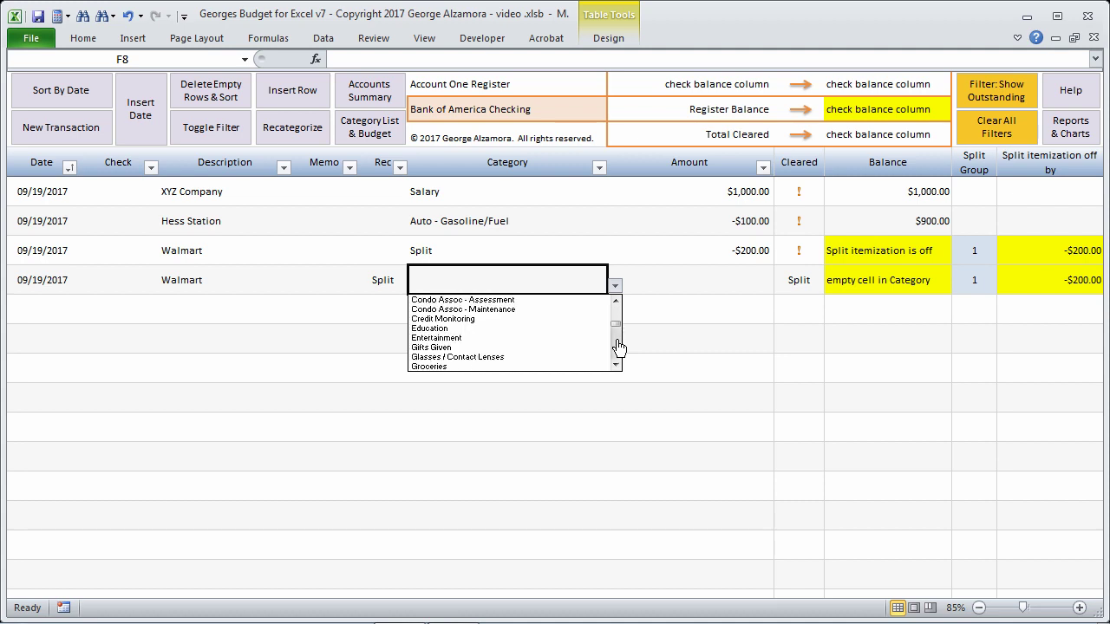
{"action": "left_click", "coordinate": [553, 367]}
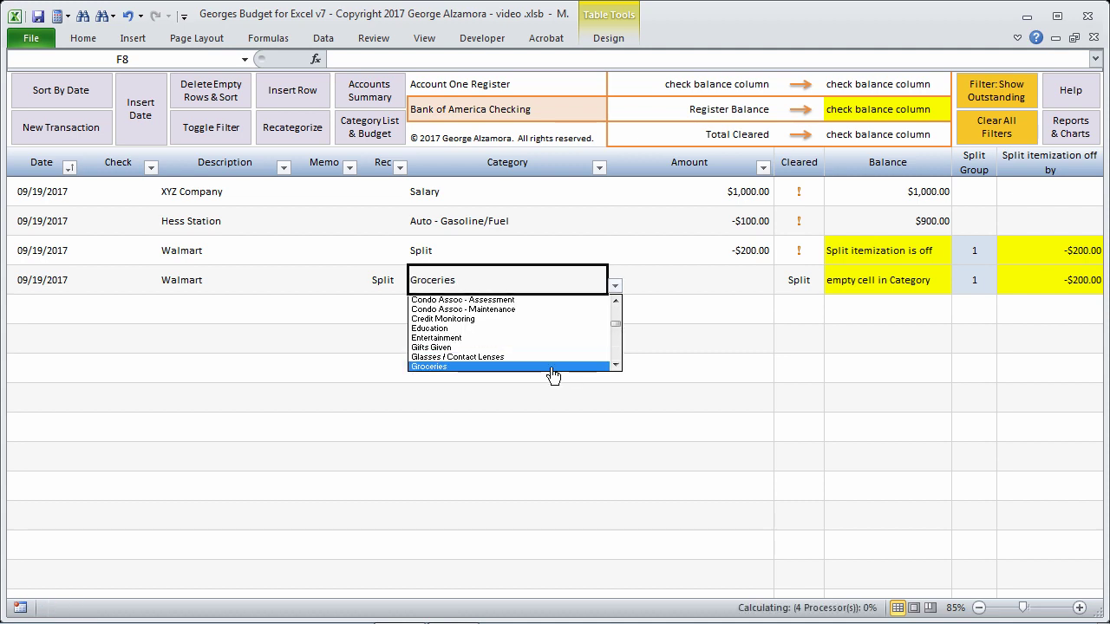
{"action": "left_click", "coordinate": [710, 283]}
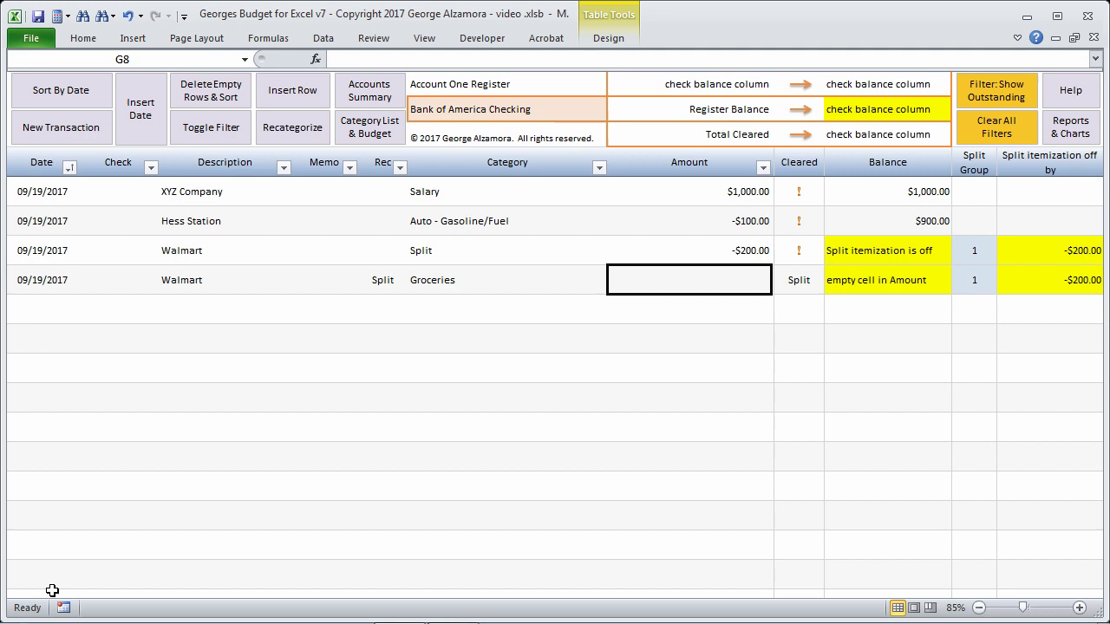
{"action": "type", "text": "-150.00"}
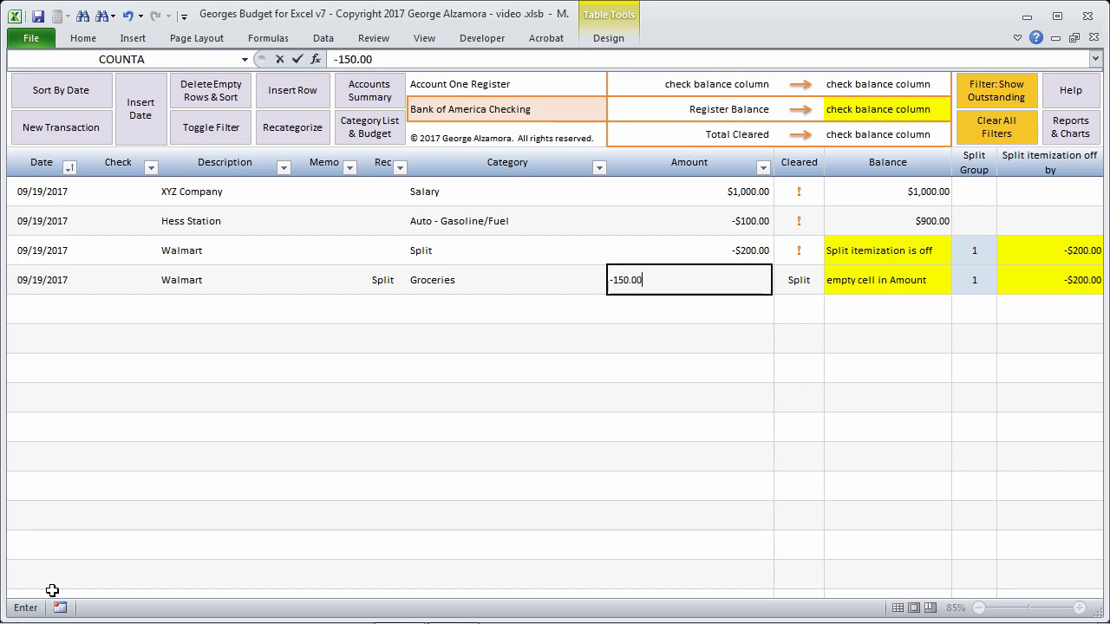
{"action": "key", "text": "Return"}
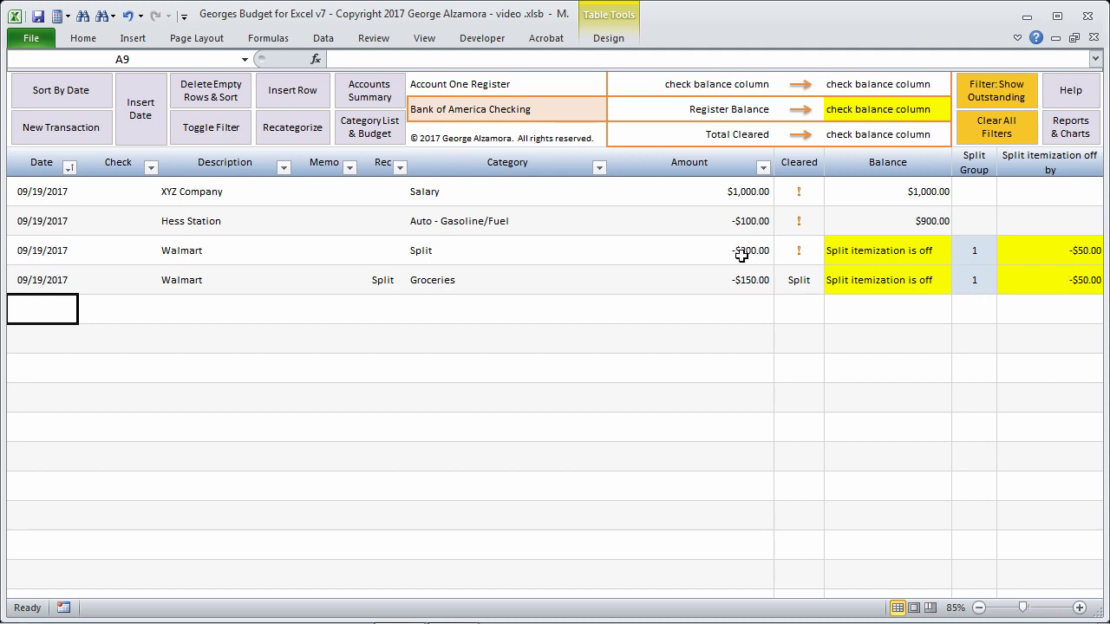
Add an itemization row below the Groceries one, dated 9/19/2017 with description Walmart, and mark its Rec field as Split
{"action": "left_click", "coordinate": [153, 126]}
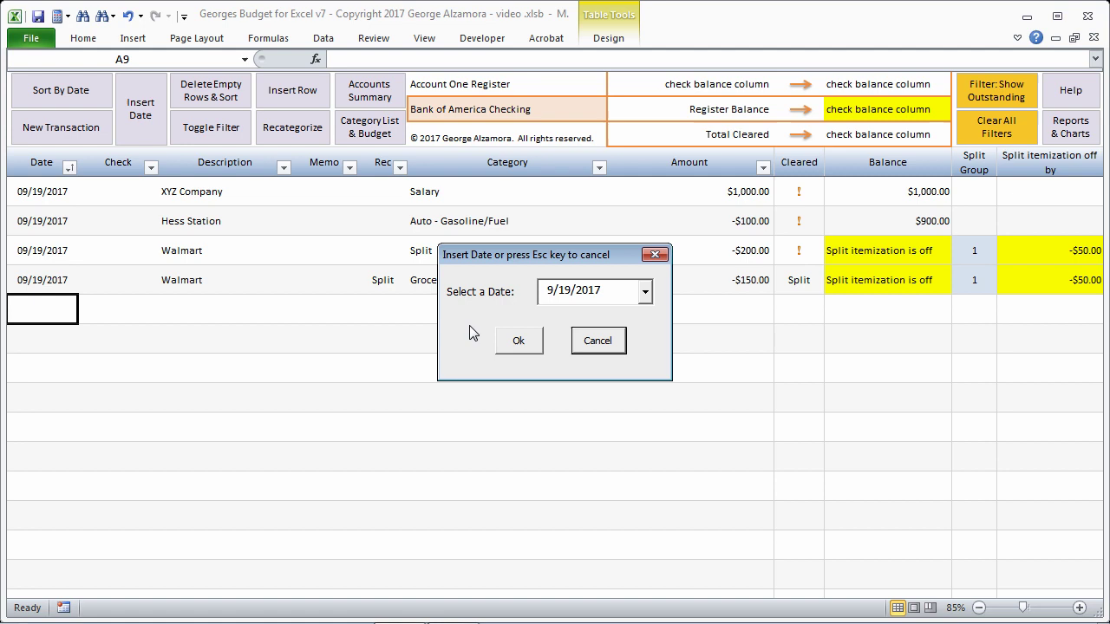
{"action": "left_click", "coordinate": [517, 341]}
{"action": "left_click", "coordinate": [218, 307]}
{"action": "type", "text": "walmart"}
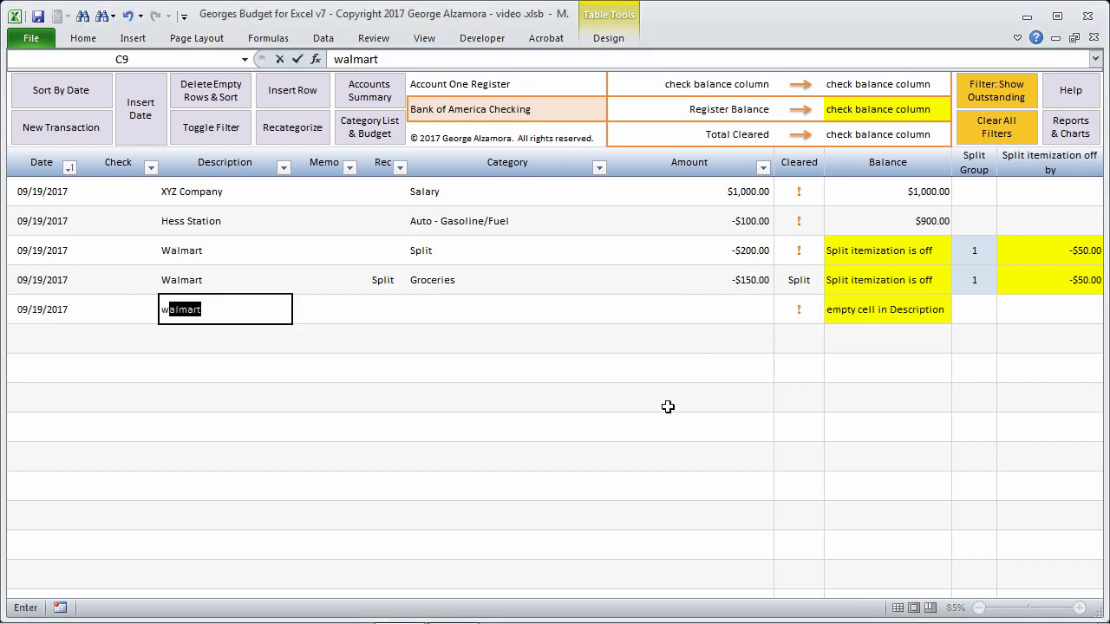
{"action": "key", "text": "Tab"}
{"action": "key", "text": "Tab"}
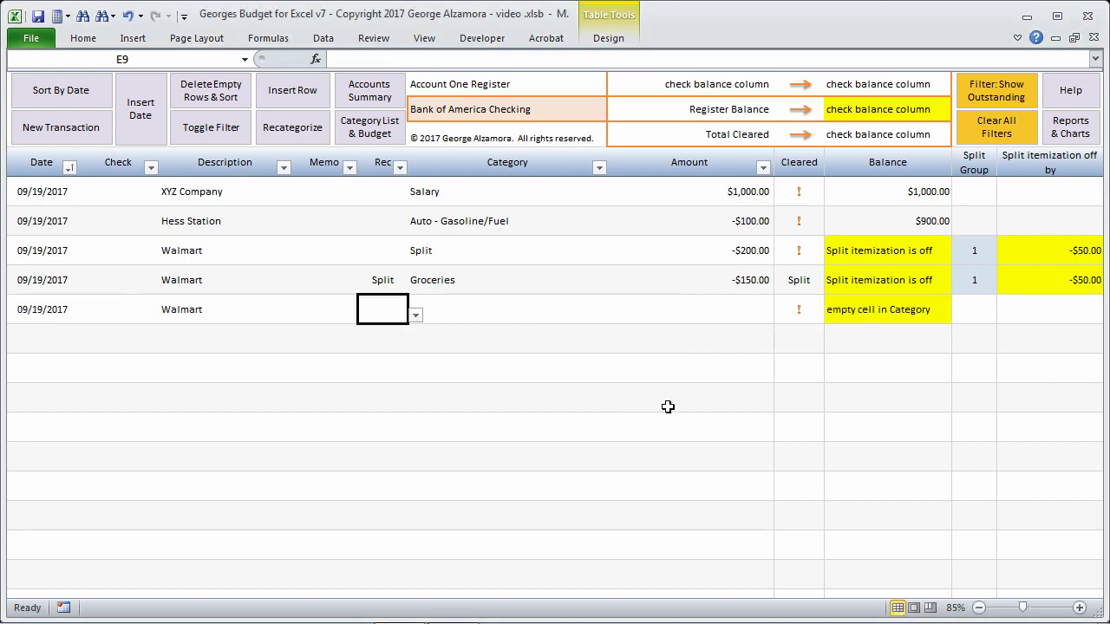
{"action": "left_click", "coordinate": [417, 316]}
{"action": "left_click", "coordinate": [371, 340]}
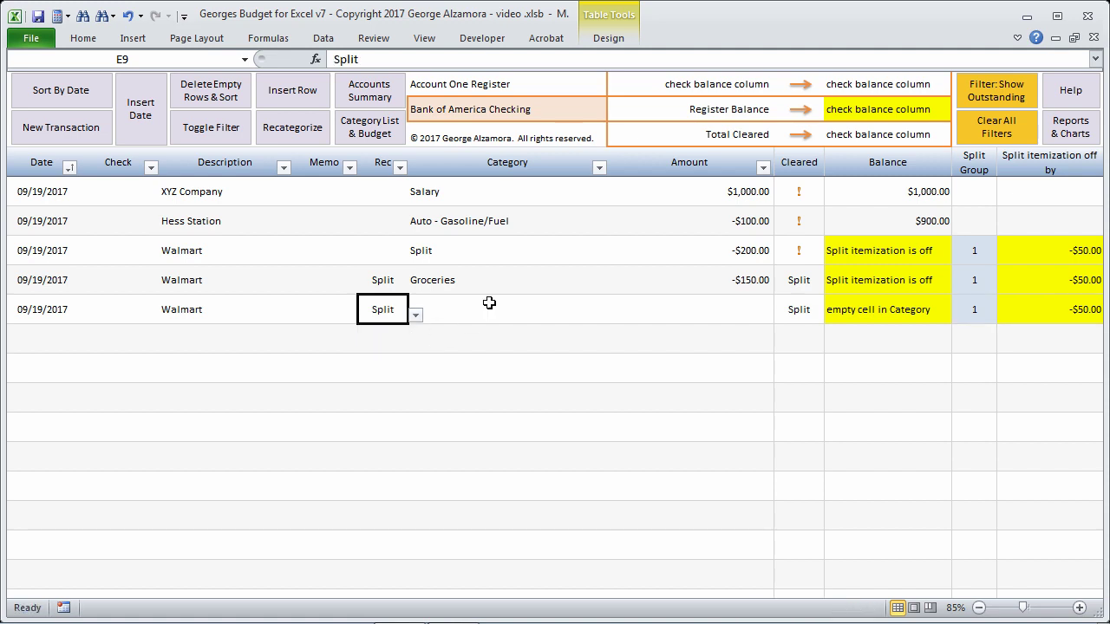
Categorize the new Walmart itemization row as Clothing/Shoes and enter an amount of -25.00
{"action": "left_click", "coordinate": [491, 302]}
{"action": "left_click", "coordinate": [614, 316]}
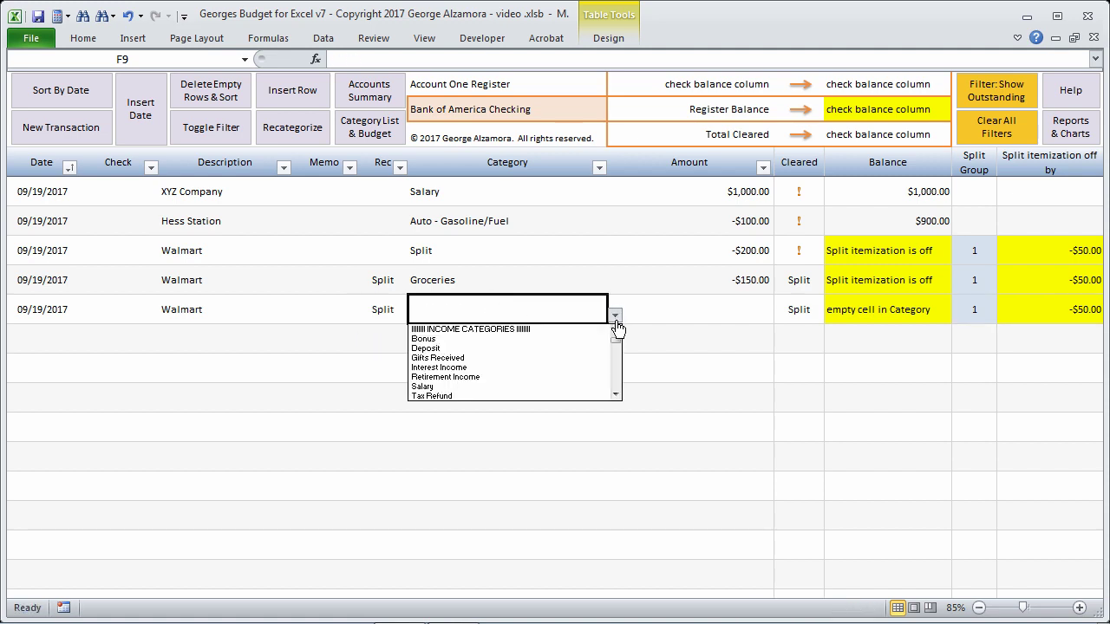
{"action": "scroll", "coordinate": [621, 375], "scroll_direction": "down", "scroll_amount": 5}
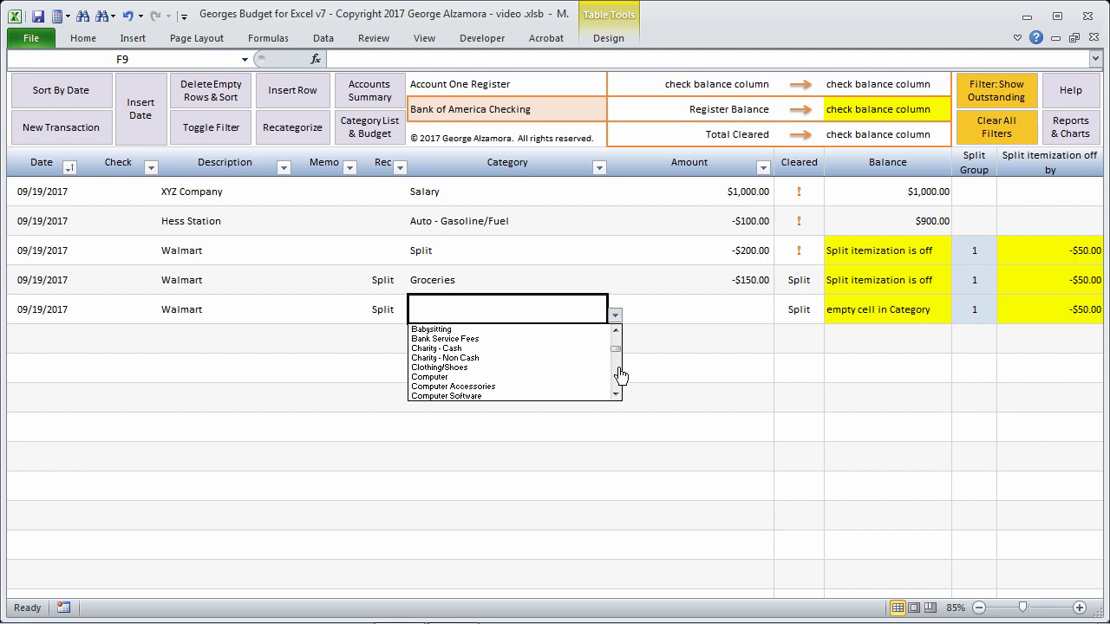
{"action": "left_click", "coordinate": [563, 368]}
{"action": "left_click", "coordinate": [726, 310]}
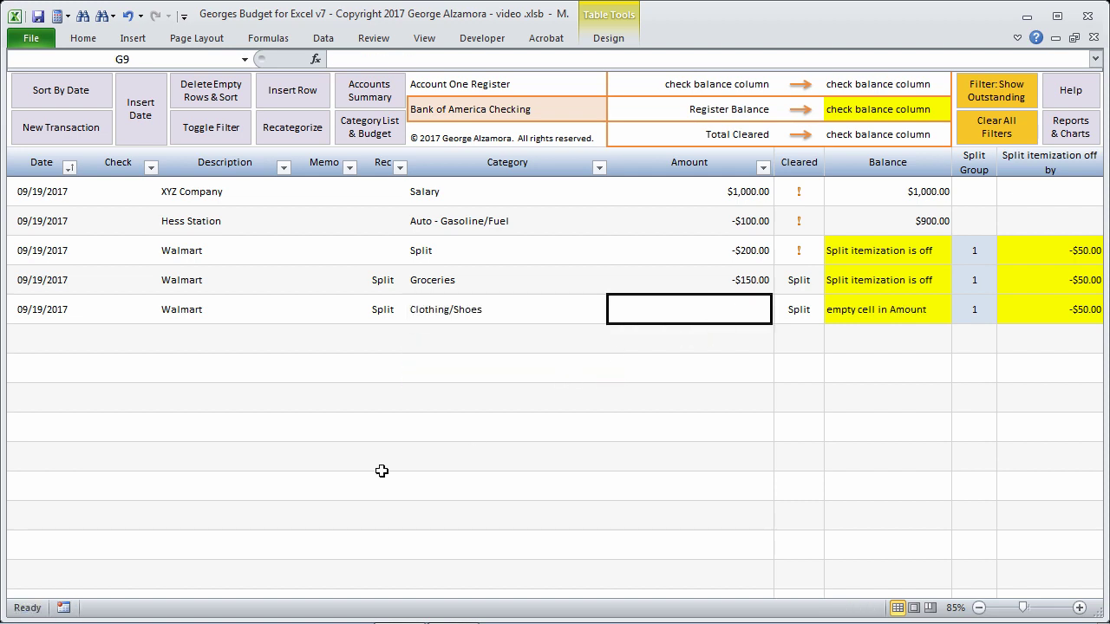
{"action": "type", "text": "-25.00"}
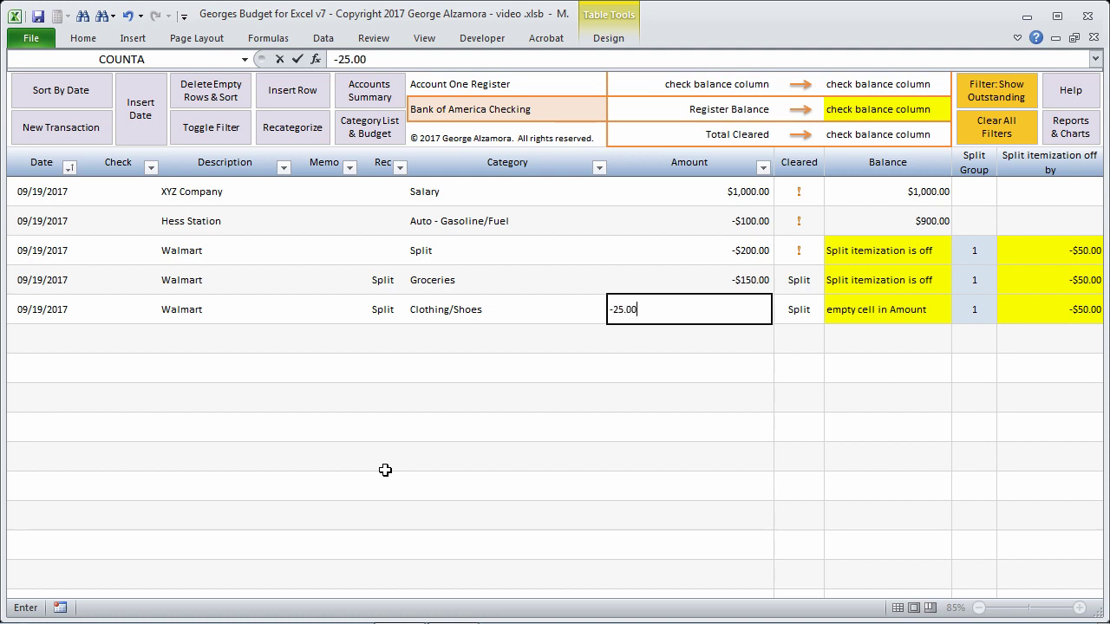
{"action": "key", "text": "Return"}
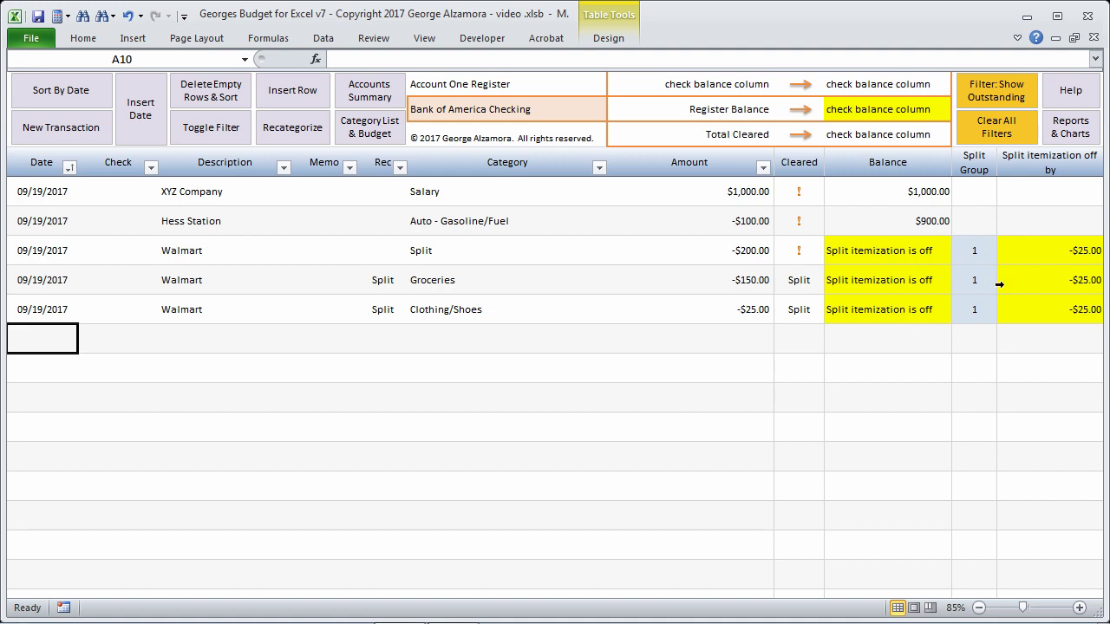
Add another itemization row below Clothing/Shoes, dated 9/19/2017 with description Walmart, and mark its Rec field as Split
{"action": "left_click", "coordinate": [149, 140]}
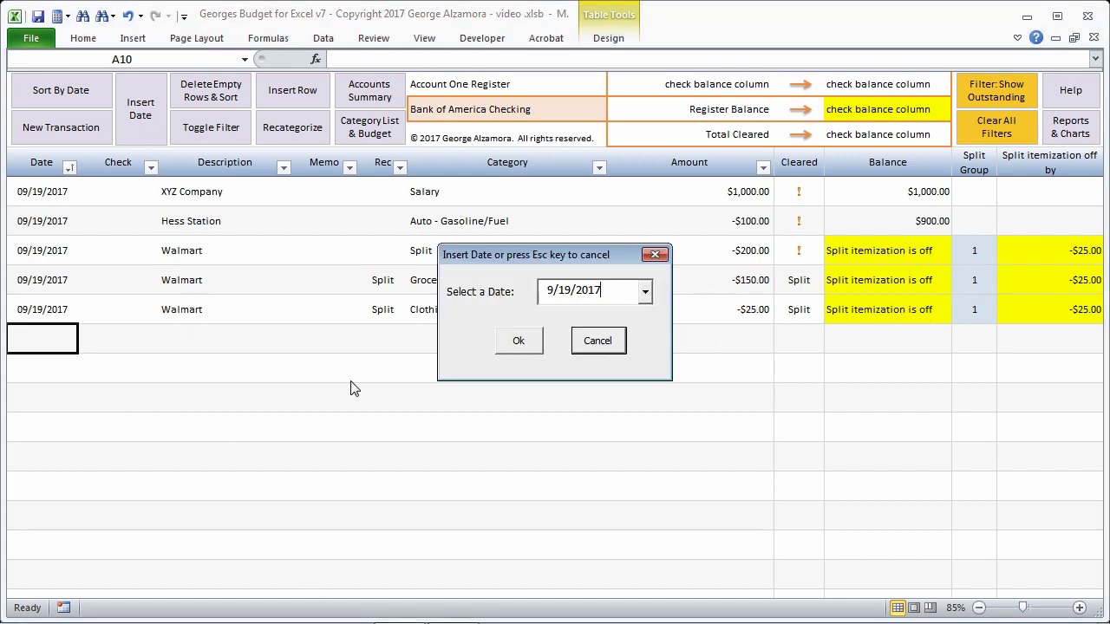
{"action": "left_click", "coordinate": [526, 350]}
{"action": "key", "text": "Tab"}
{"action": "type", "text": "w"}
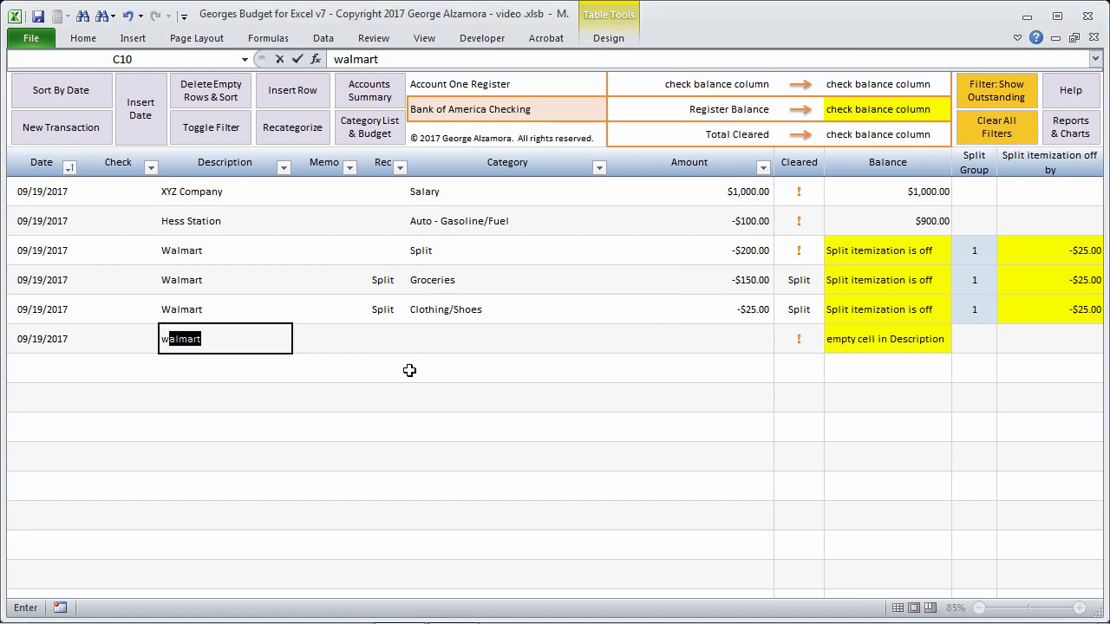
{"action": "key", "text": "Tab"}
{"action": "key", "text": "Tab"}
{"action": "left_click", "coordinate": [415, 344]}
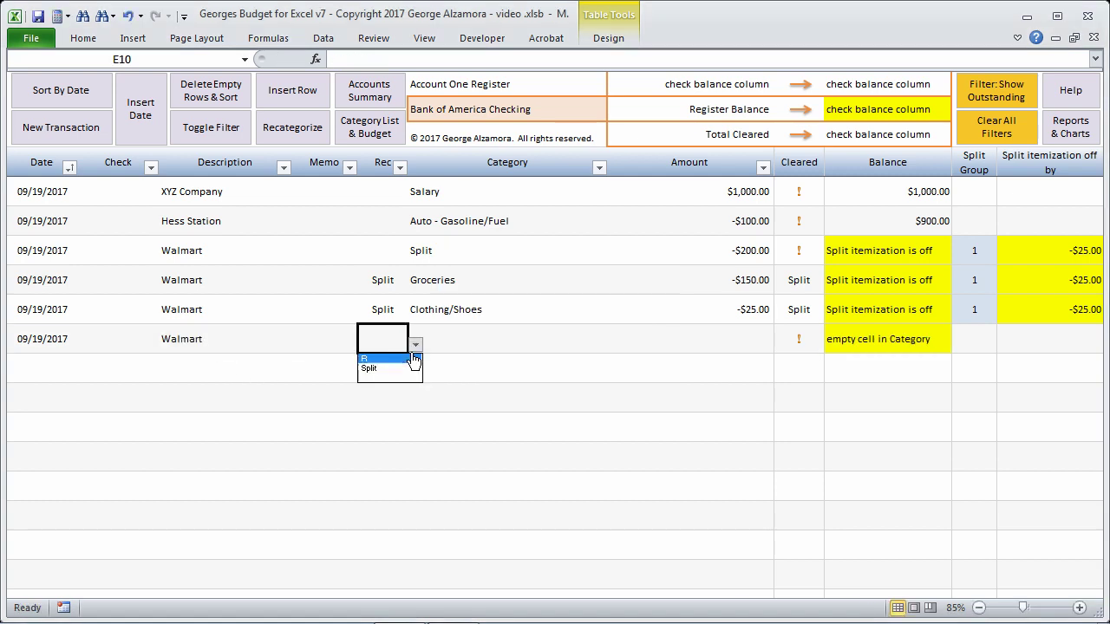
{"action": "left_click", "coordinate": [390, 365]}
Categorize the last Walmart itemization row as Pet Care and enter an amount of -25.00
{"action": "left_click", "coordinate": [550, 337]}
{"action": "left_click", "coordinate": [615, 344]}
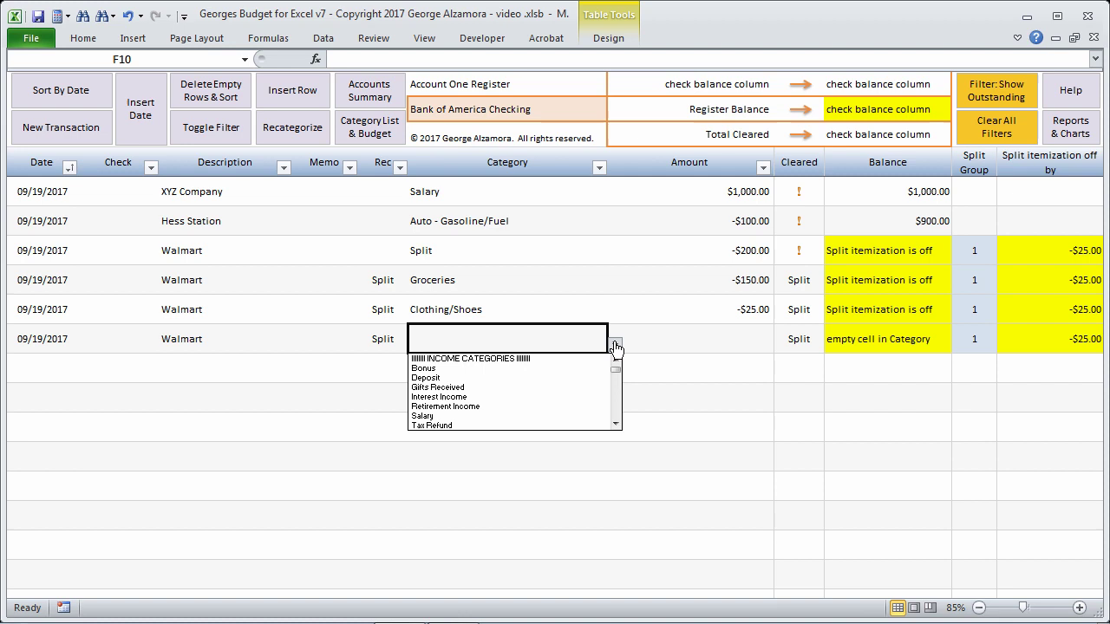
{"action": "scroll", "coordinate": [621, 382], "scroll_direction": "down", "scroll_amount": 5}
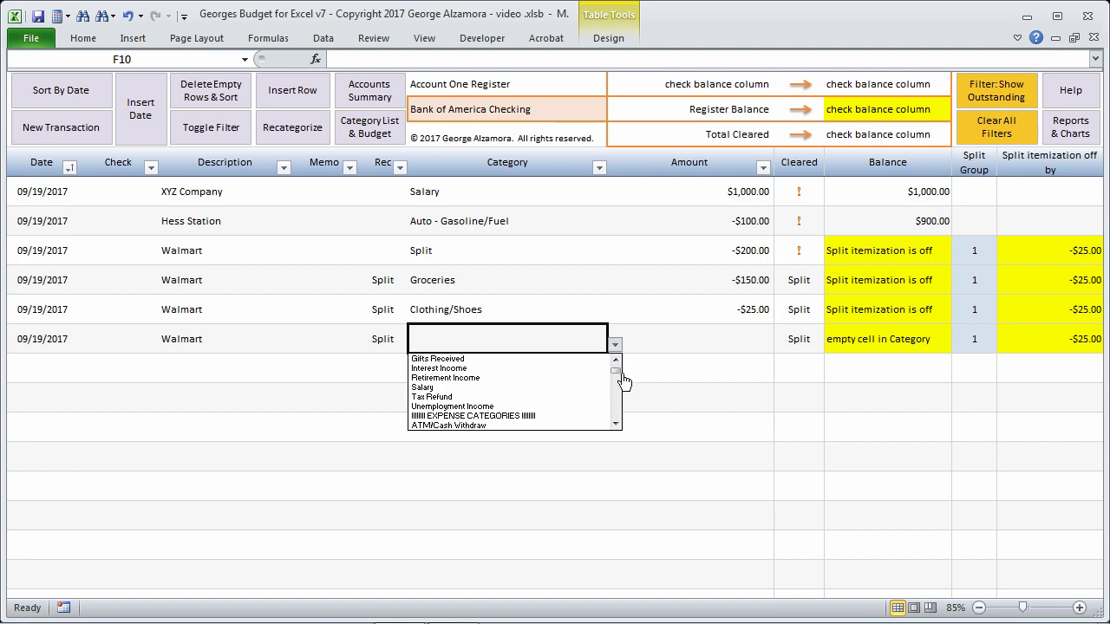
{"action": "left_click_drag", "start_coordinate": [621, 385], "coordinate": [618, 413]}
{"action": "left_click", "coordinate": [548, 388]}
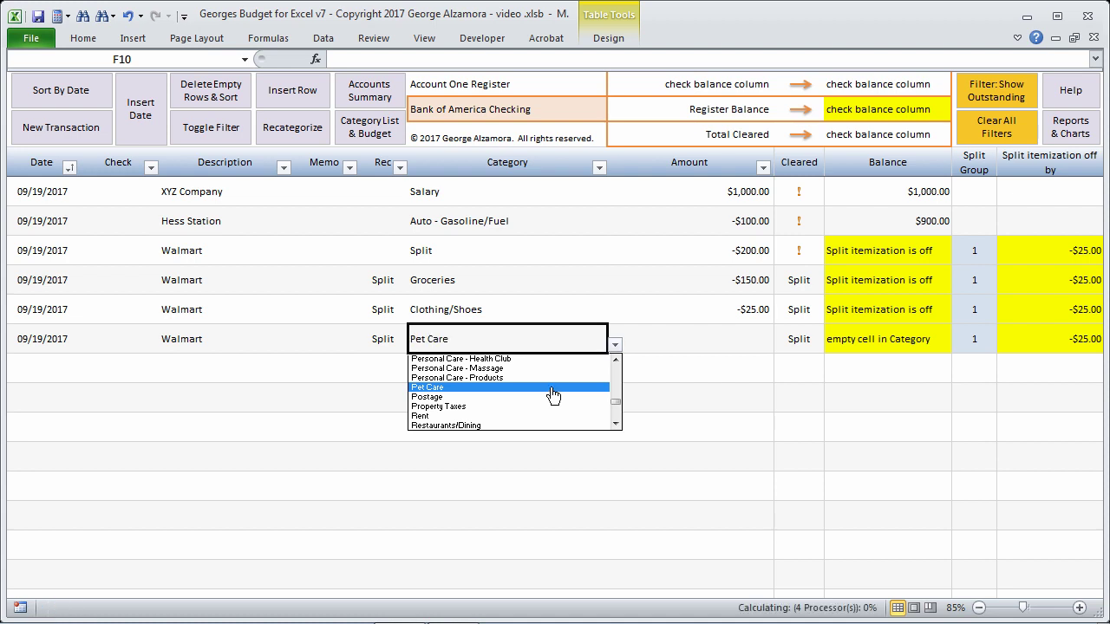
{"action": "left_click", "coordinate": [734, 339]}
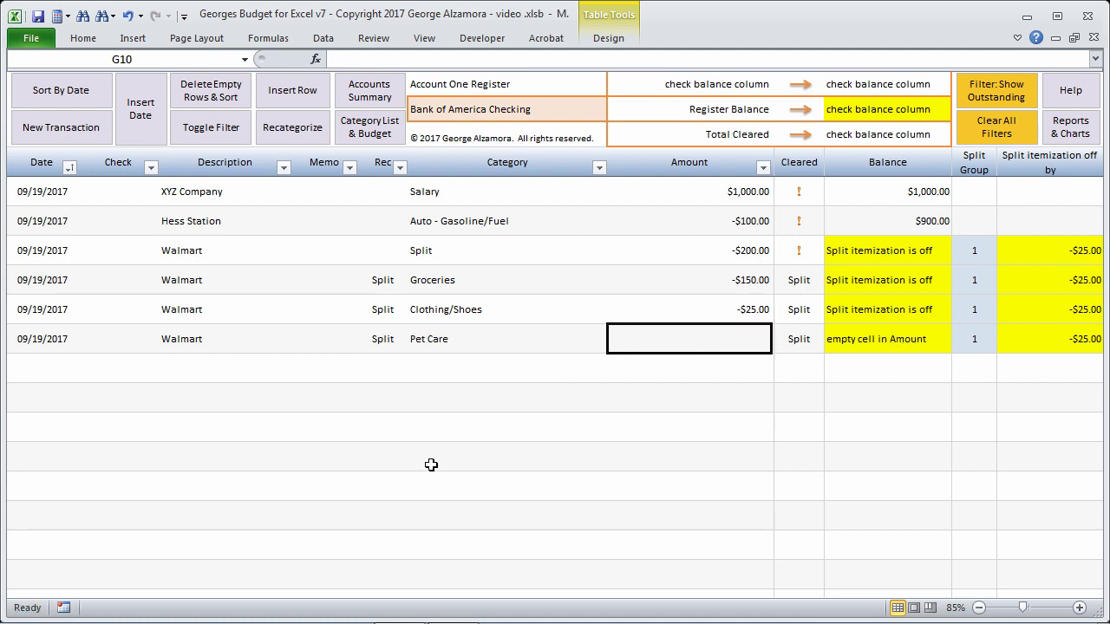
{"action": "type", "text": "-$"}
{"action": "type", "text": "25"}
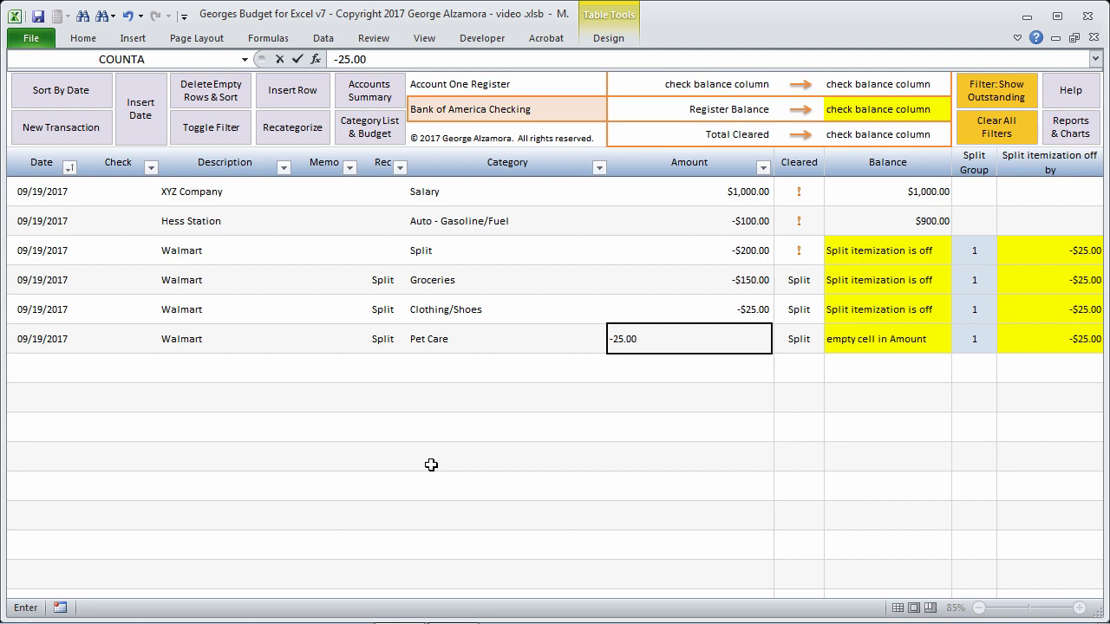
{"action": "type", "text": ".00"}
{"action": "key", "text": "Return"}
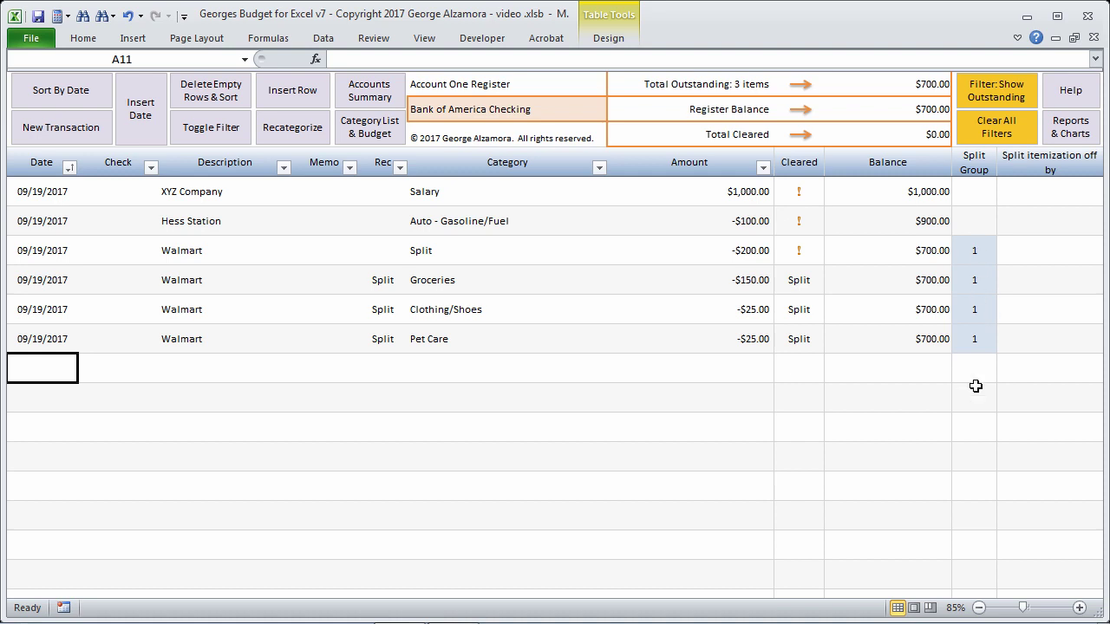
Review the Walmart split group, comparing the main Split transaction's amount with the amounts of its Groceries, Clothing/Shoes and Pet Care rows
{"action": "left_click_drag", "start_coordinate": [50, 251], "coordinate": [736, 340]}
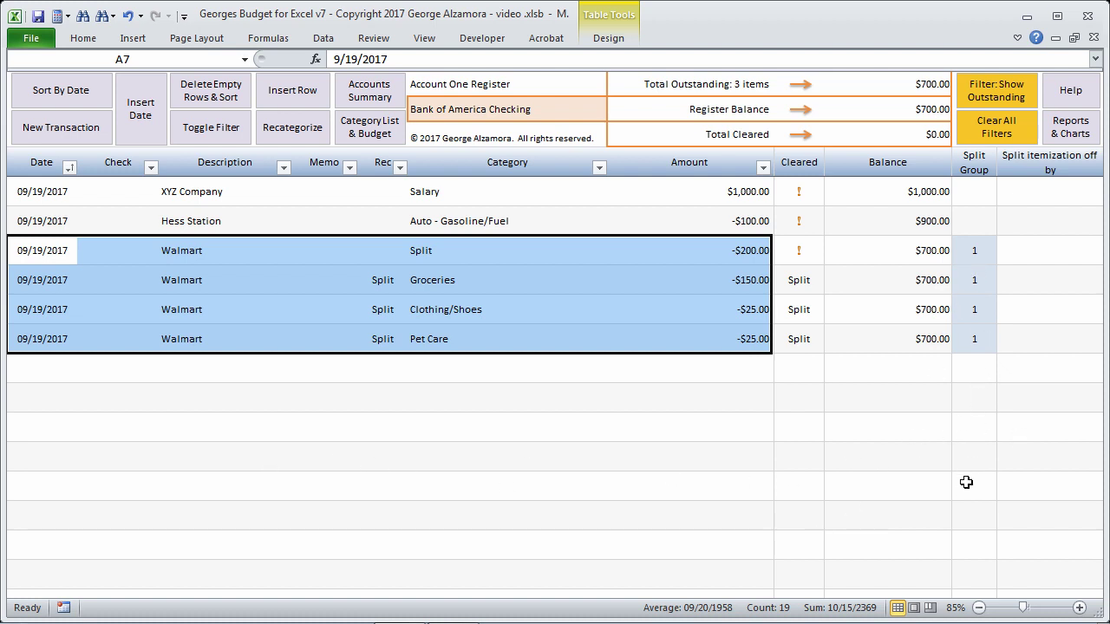
{"action": "left_click", "coordinate": [303, 524]}
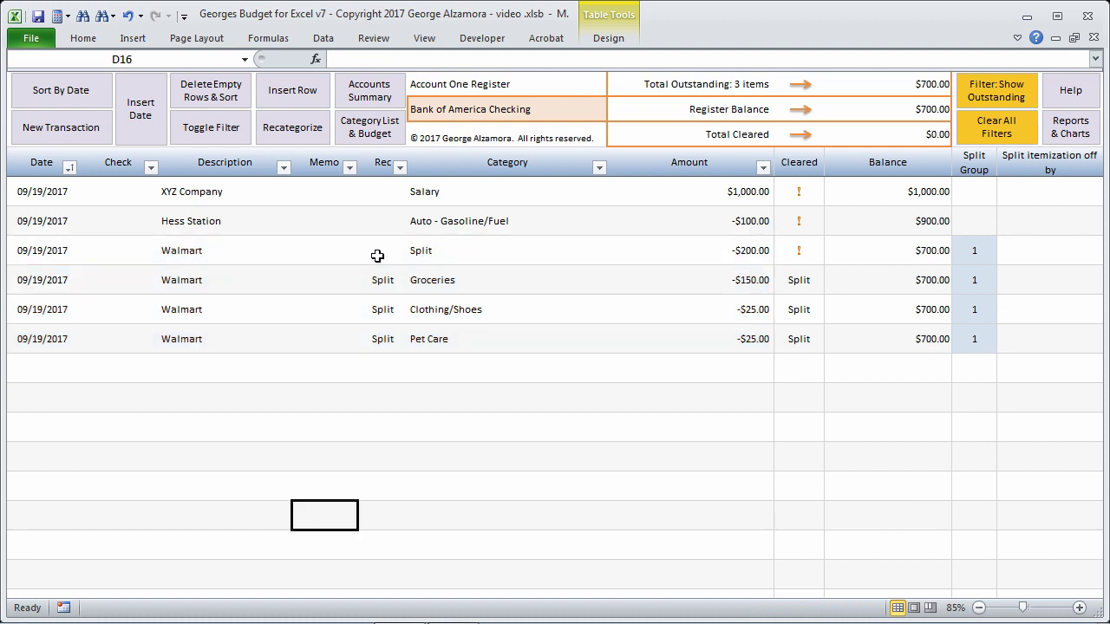
{"action": "left_click_drag", "start_coordinate": [94, 246], "coordinate": [733, 246]}
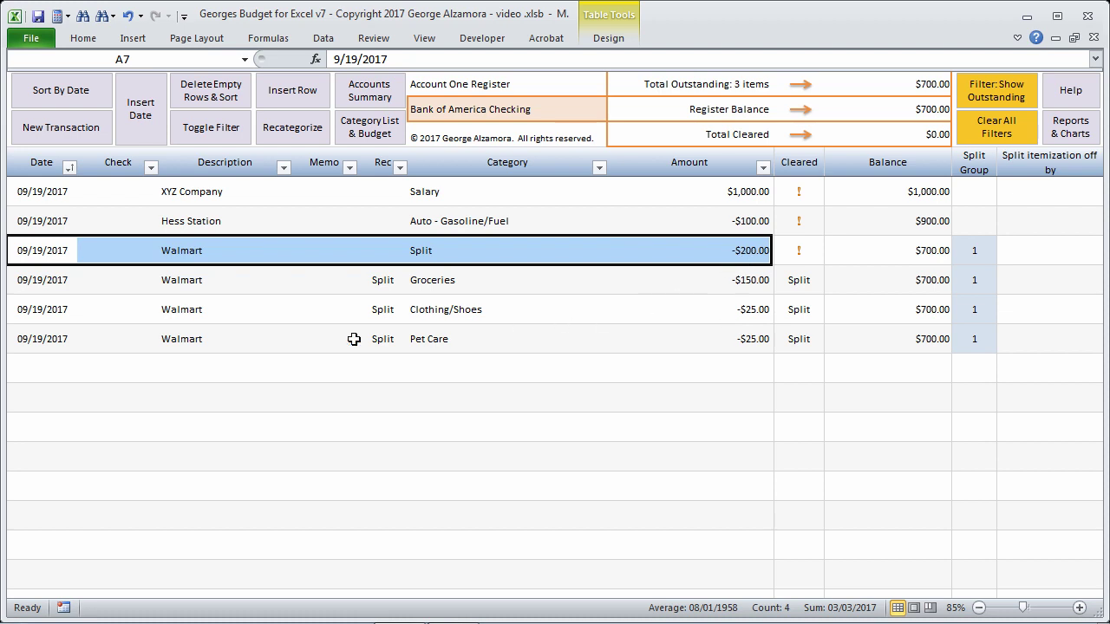
{"action": "left_click_drag", "start_coordinate": [56, 283], "coordinate": [714, 339]}
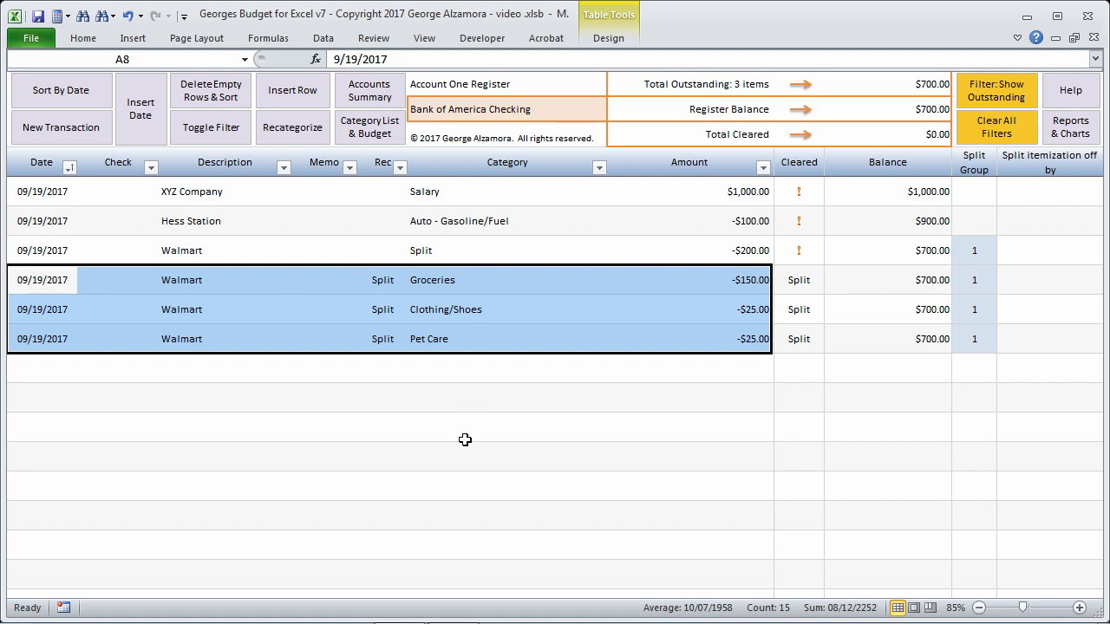
{"action": "left_click_drag", "start_coordinate": [45, 278], "coordinate": [698, 277]}
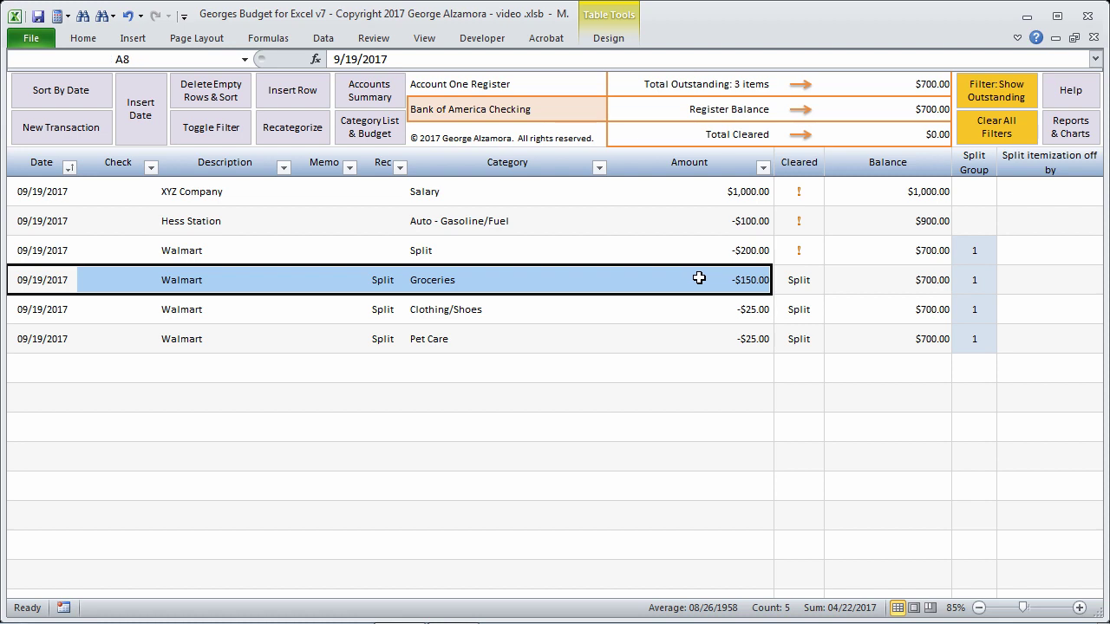
{"action": "left_click", "coordinate": [731, 278]}
{"action": "left_click", "coordinate": [737, 253]}
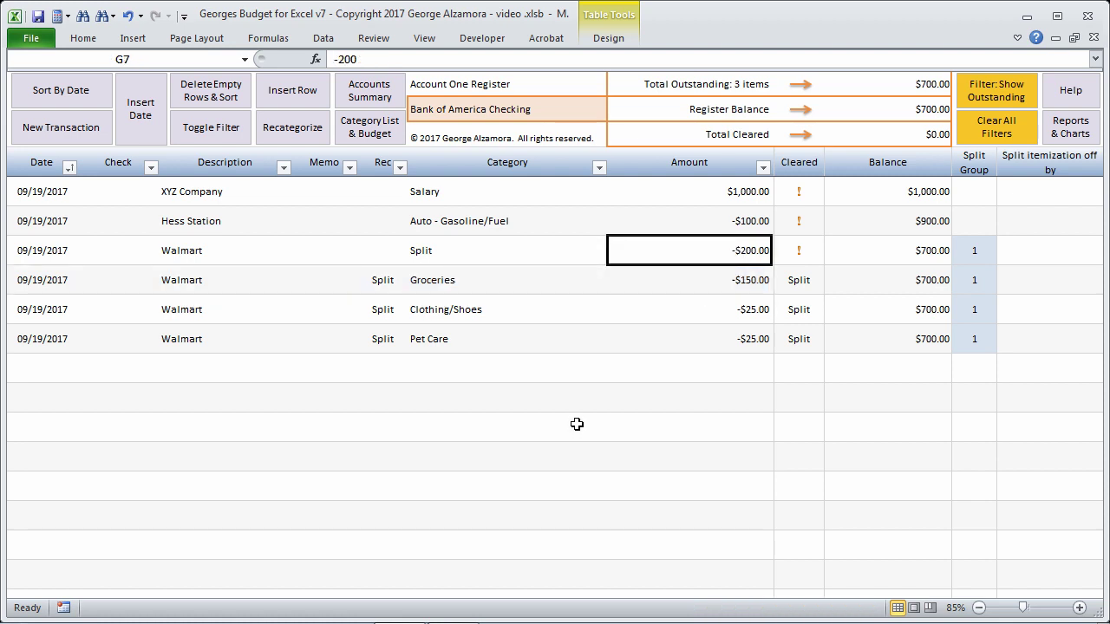
{"action": "left_click", "coordinate": [450, 288]}
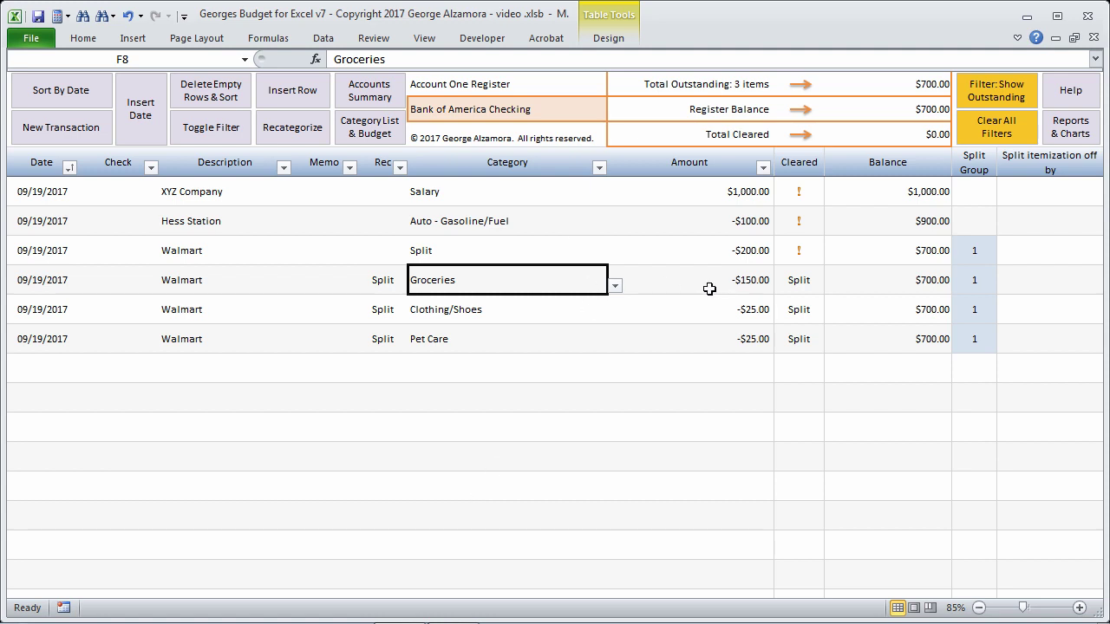
{"action": "left_click", "coordinate": [736, 286]}
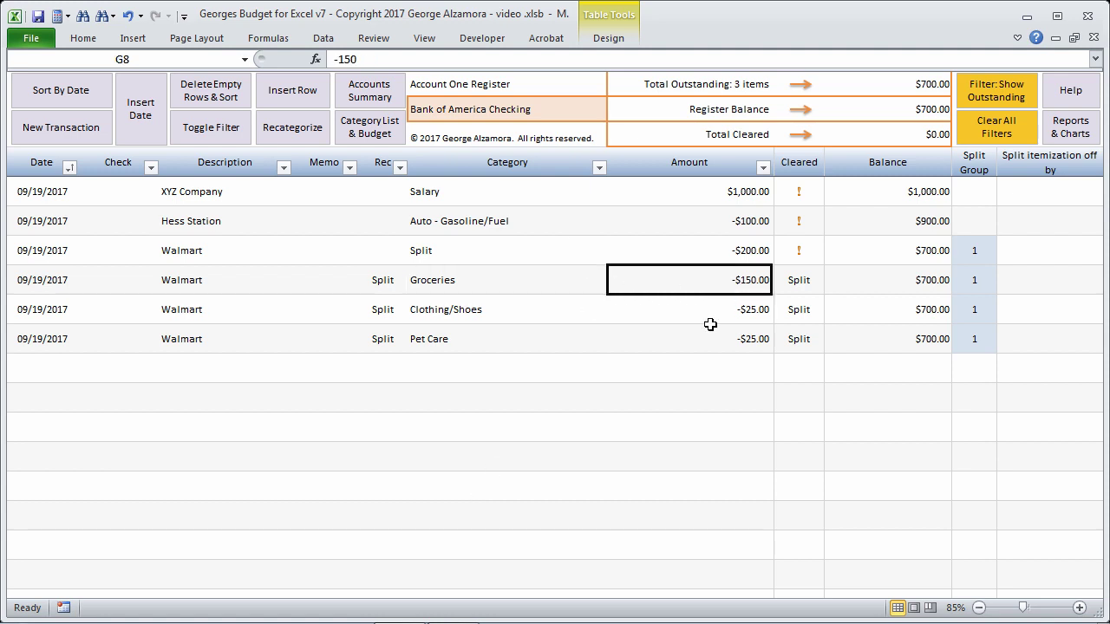
{"action": "left_click", "coordinate": [739, 254]}
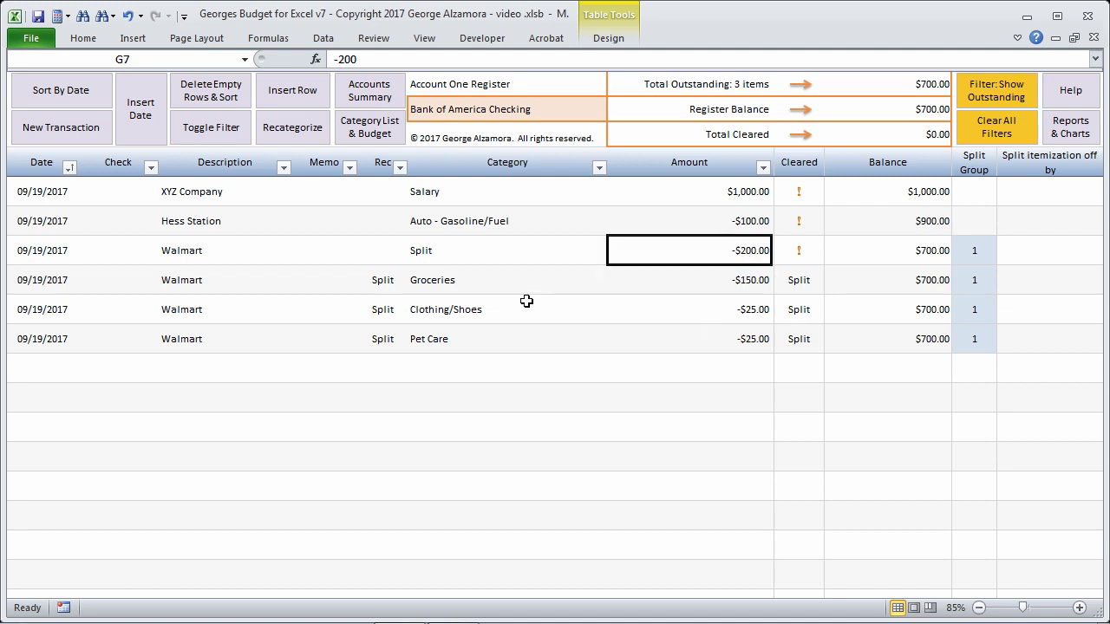
{"action": "left_click", "coordinate": [751, 288]}
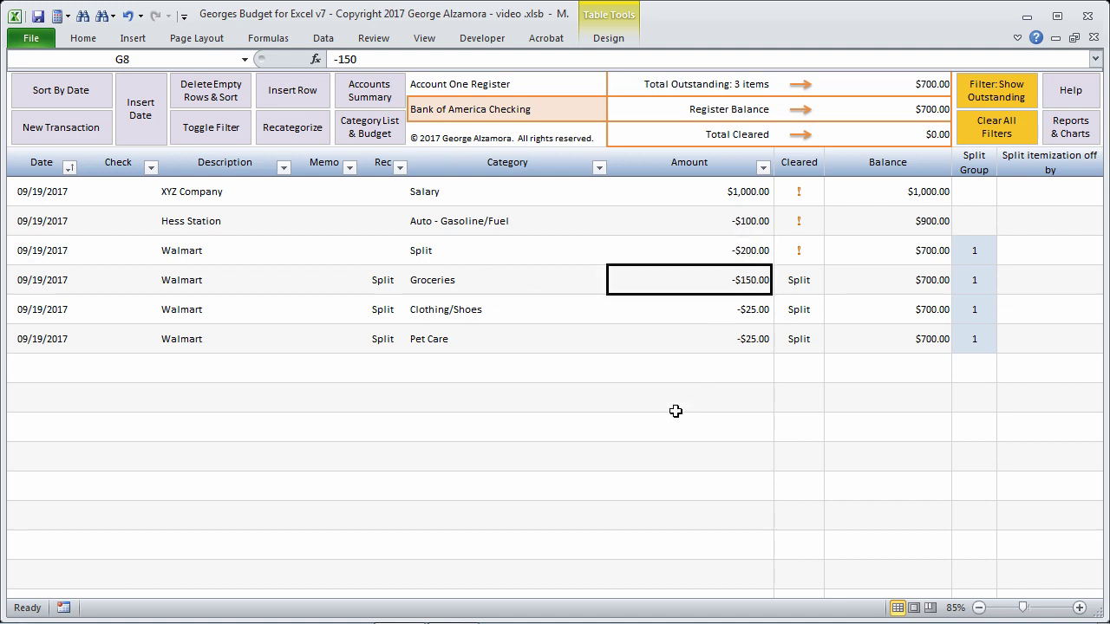
{"action": "left_click", "coordinate": [756, 309]}
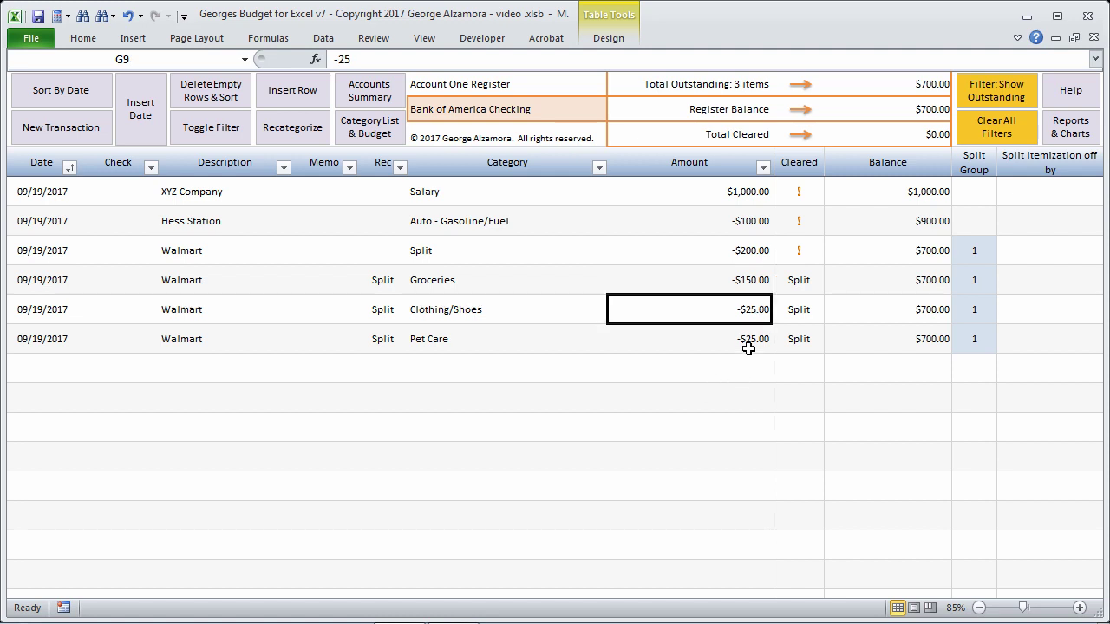
{"action": "left_click", "coordinate": [748, 344]}
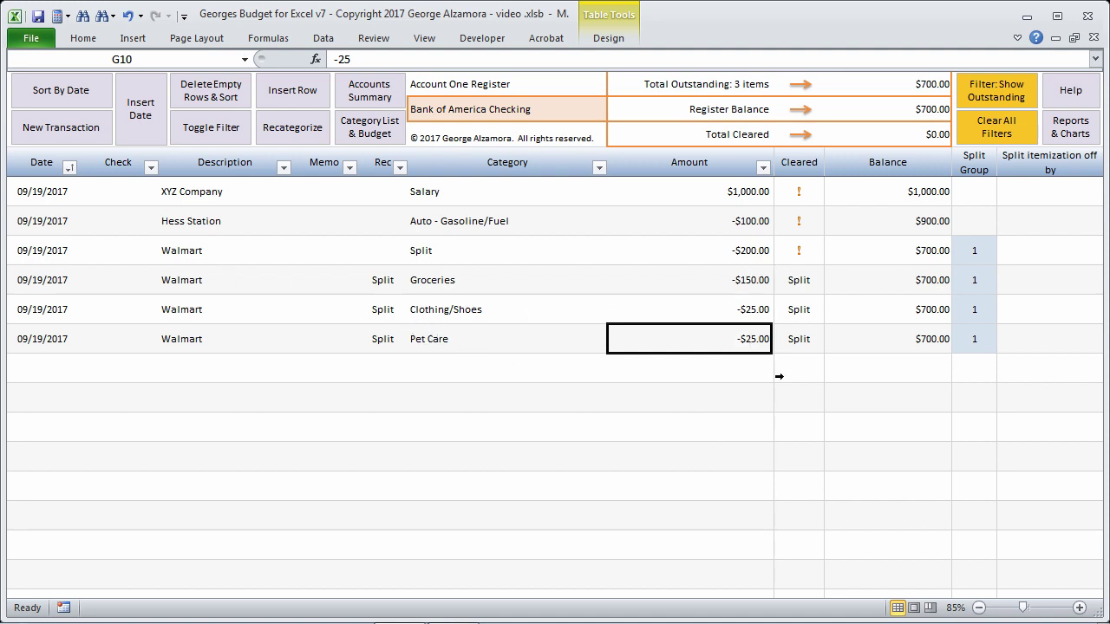
{"action": "left_click", "coordinate": [59, 359]}
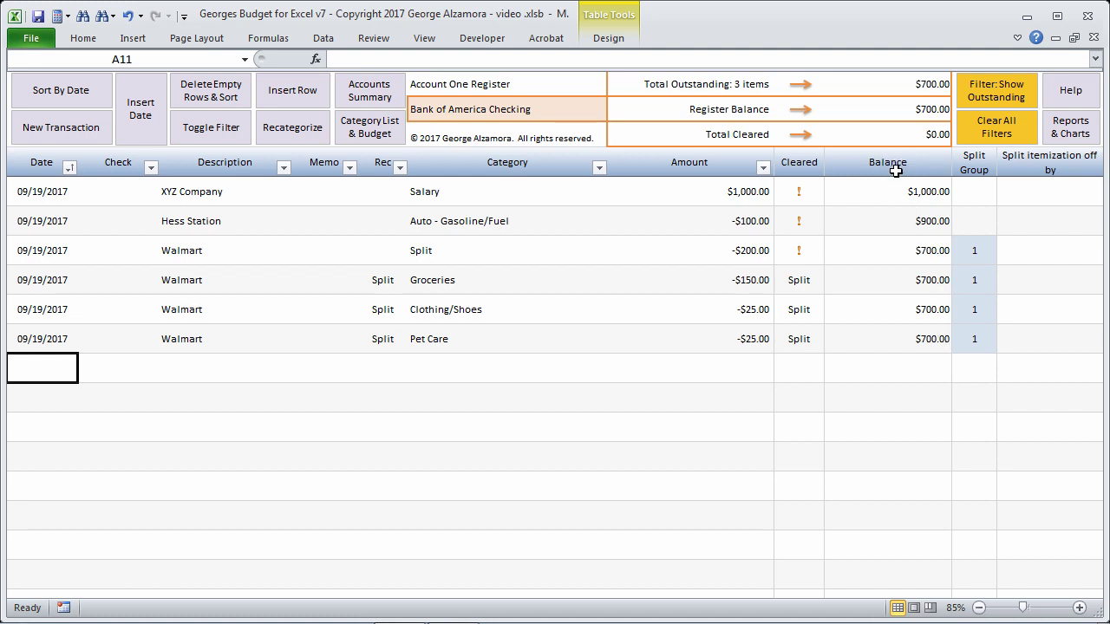
Examine how the Salary, Gasoline/Fuel and Walmart Split amounts affect the running balance compared with the Walmart itemization rows
{"action": "left_click", "coordinate": [721, 192]}
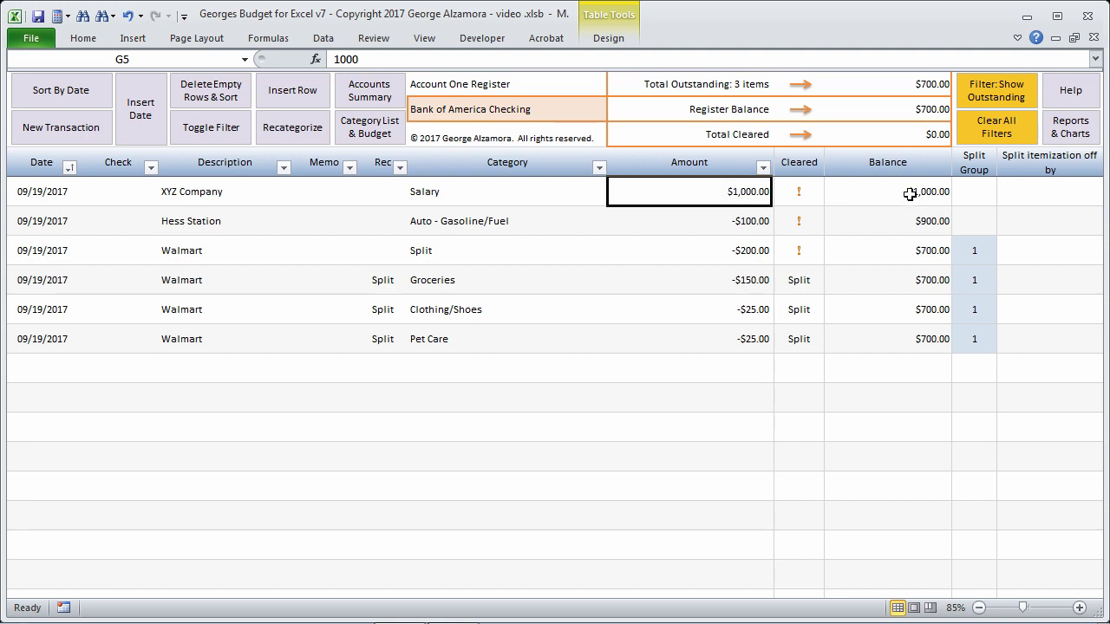
{"action": "left_click", "coordinate": [459, 228]}
{"action": "left_click", "coordinate": [755, 221]}
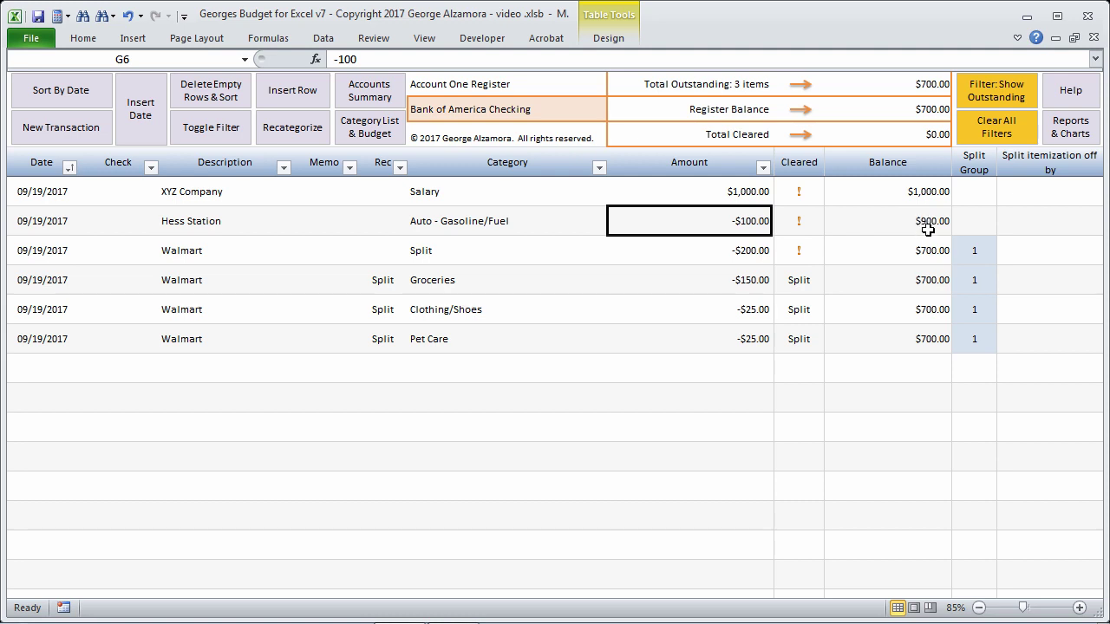
{"action": "left_click", "coordinate": [434, 254]}
{"action": "left_click", "coordinate": [739, 251]}
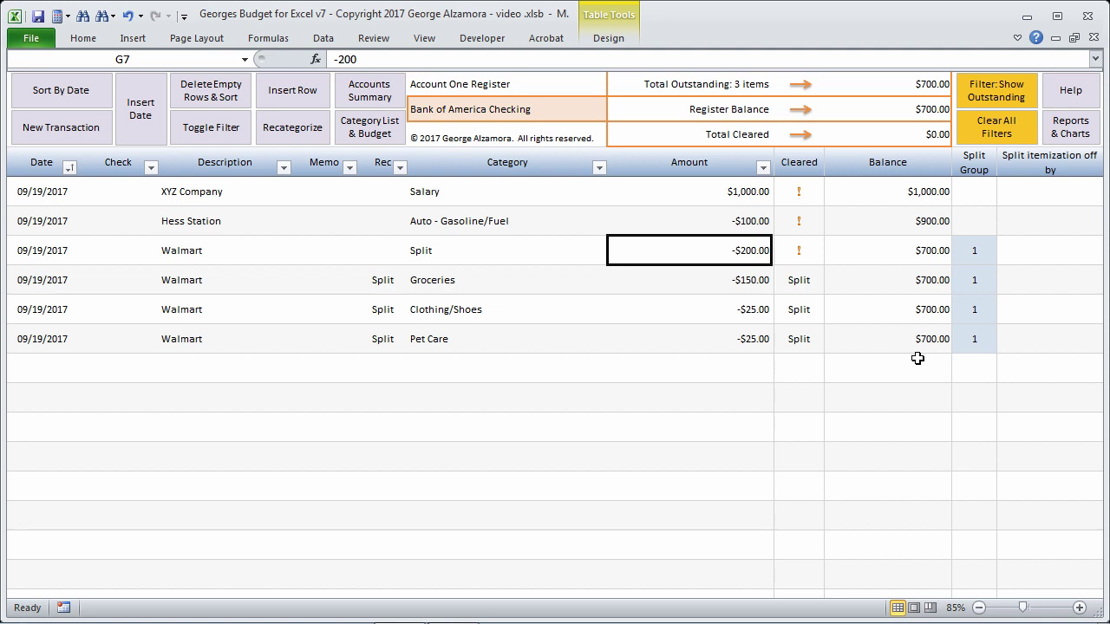
{"action": "left_click", "coordinate": [48, 282]}
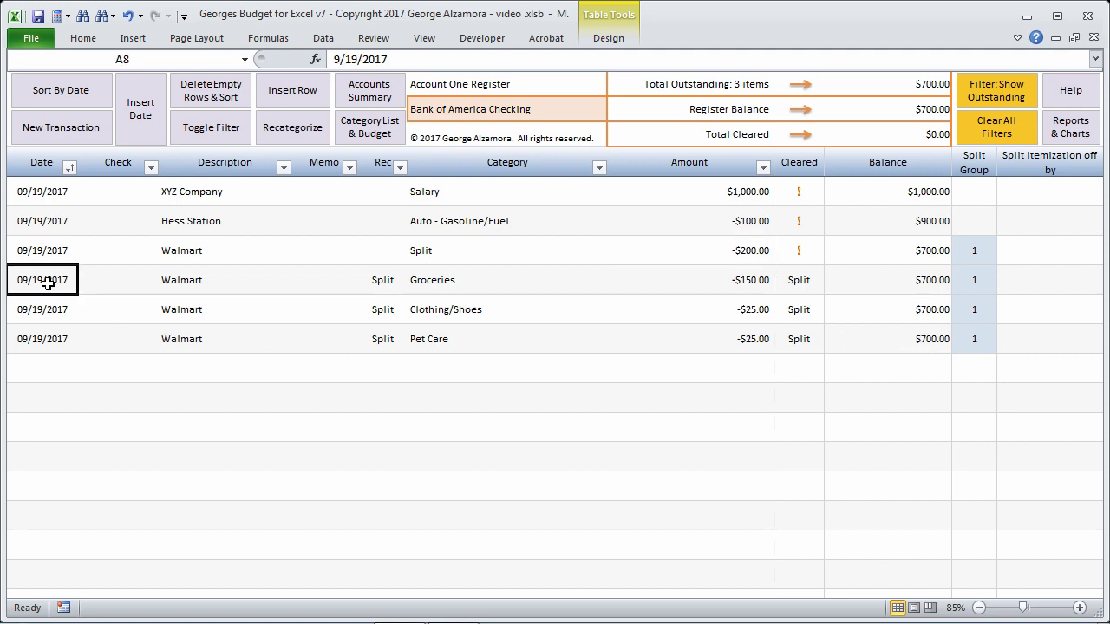
{"action": "left_click_drag", "start_coordinate": [48, 282], "coordinate": [752, 338]}
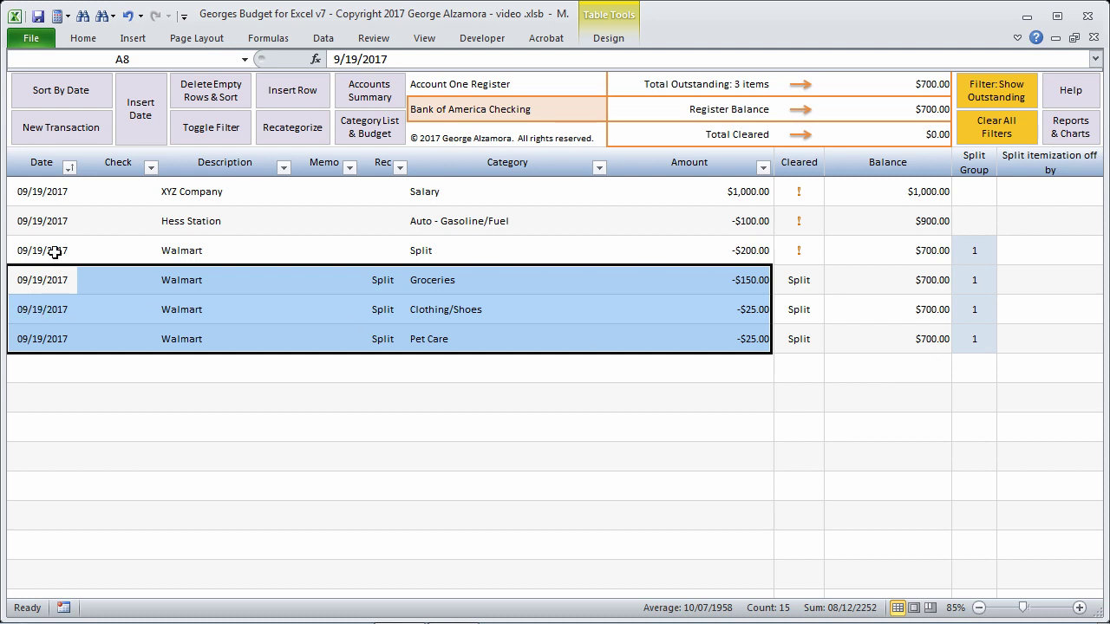
{"action": "left_click_drag", "start_coordinate": [55, 251], "coordinate": [736, 242]}
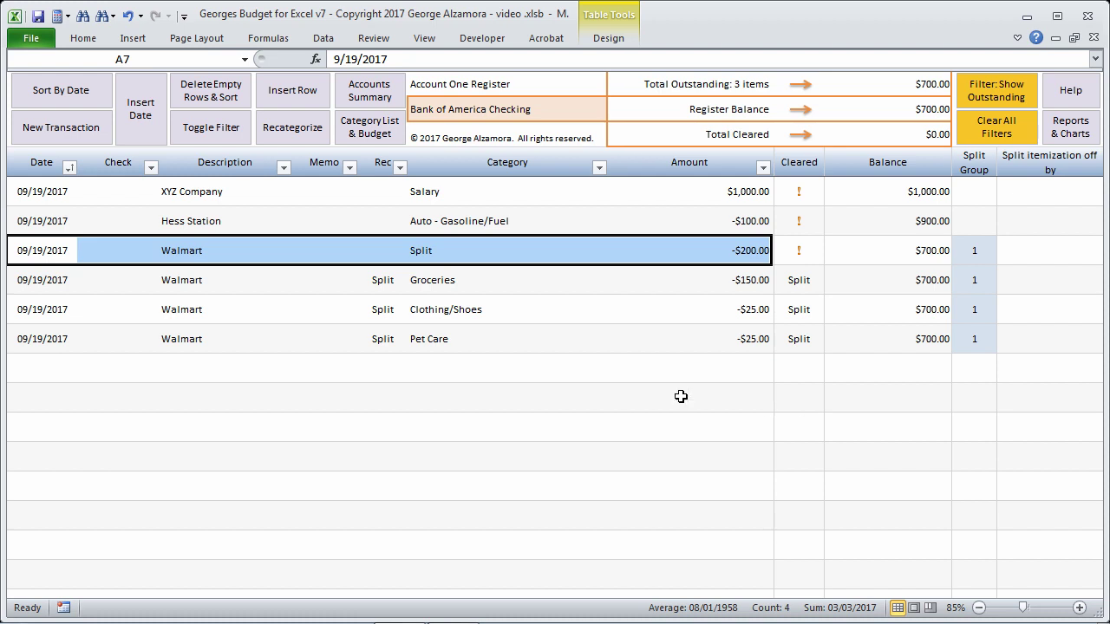
{"action": "left_click", "coordinate": [61, 370]}
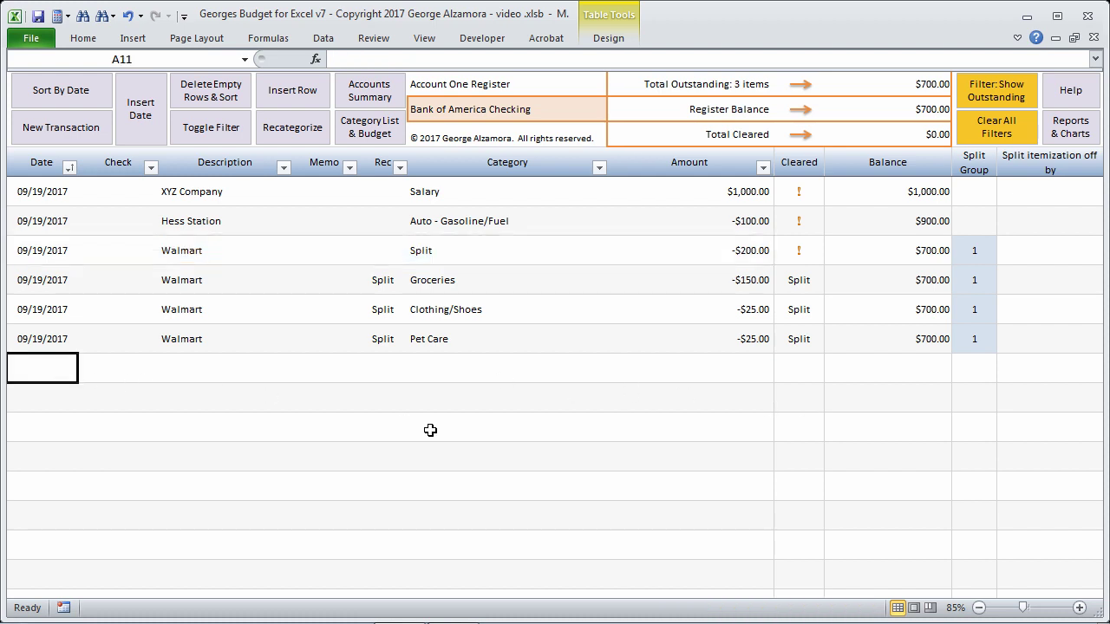